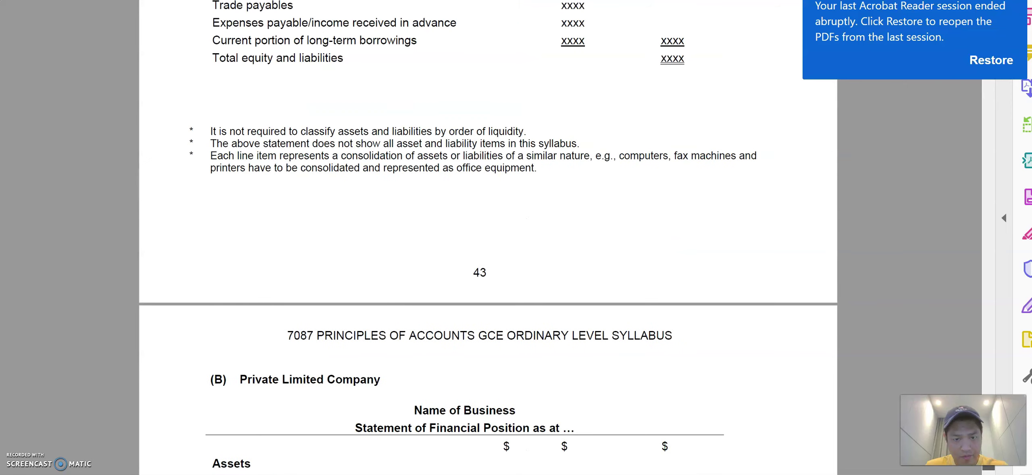
Scroll down through the syllabus statement templates in the PDF.
{"action": "scroll", "coordinate": [488, 238], "scroll_direction": "down", "scroll_amount": 5}
{"action": "scroll", "coordinate": [487, 238], "scroll_direction": "down", "scroll_amount": 1}
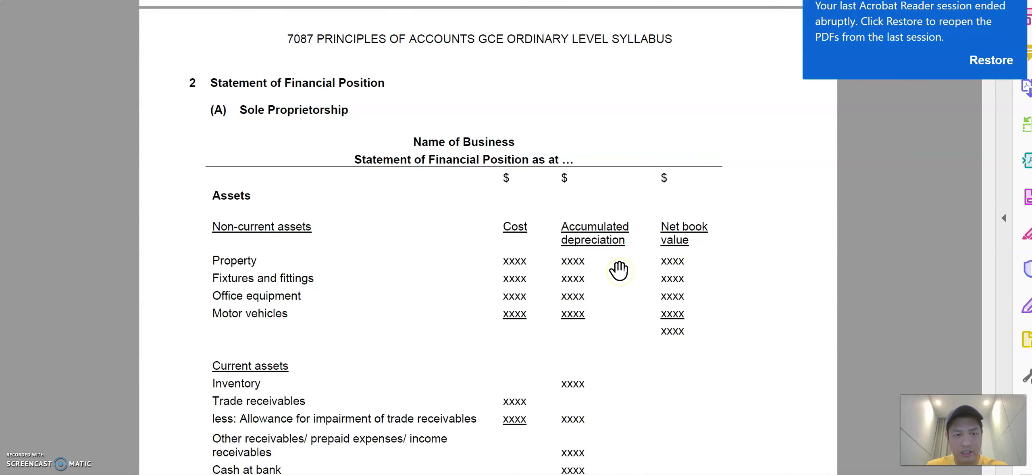
{"action": "scroll", "coordinate": [619, 270], "scroll_direction": "down", "scroll_amount": 2}
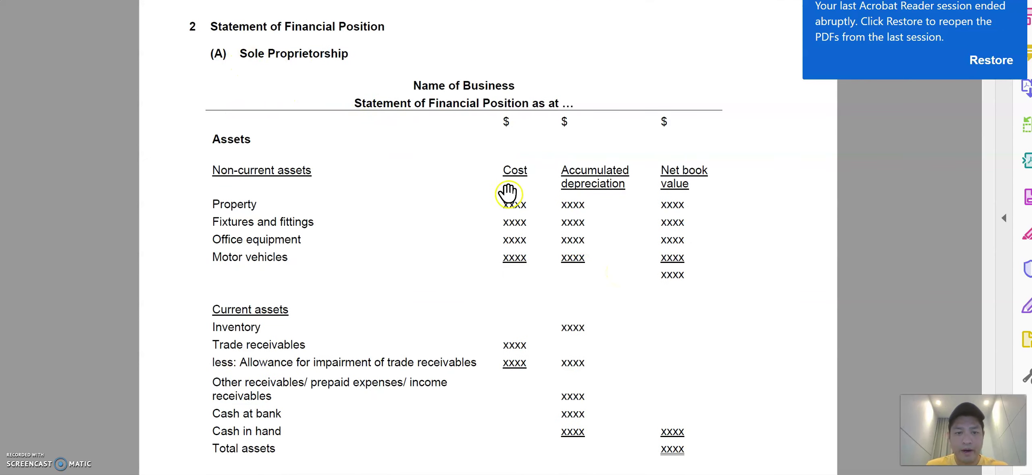
{"action": "scroll", "coordinate": [359, 179], "scroll_direction": "down", "scroll_amount": 2}
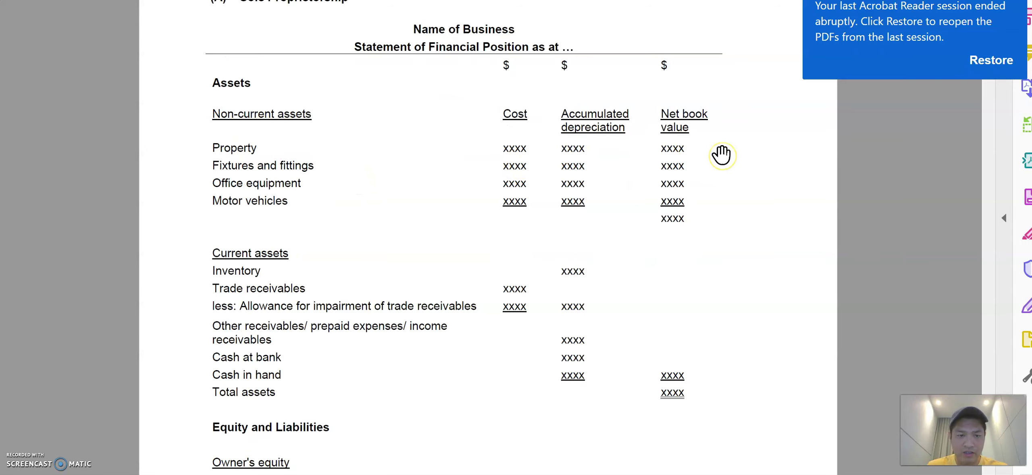
{"action": "scroll", "coordinate": [721, 154], "scroll_direction": "down", "scroll_amount": 1}
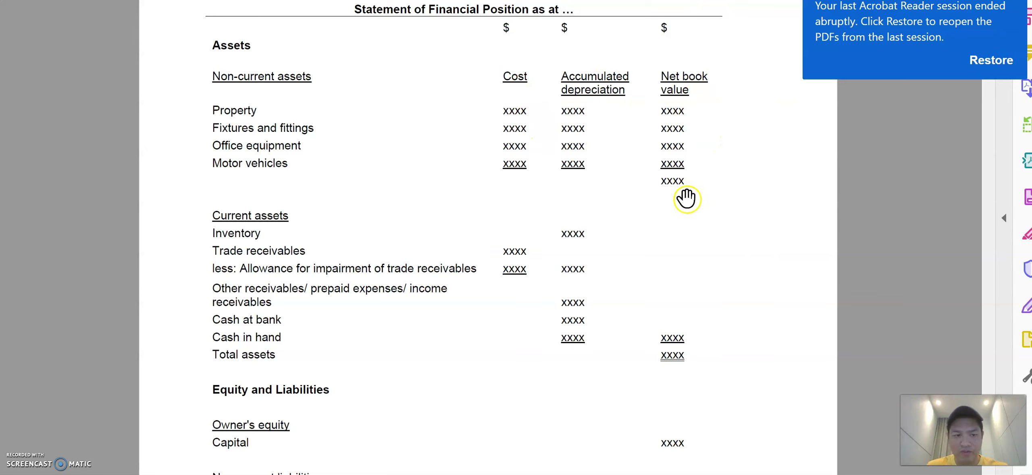
{"action": "scroll", "coordinate": [291, 350], "scroll_direction": "down", "scroll_amount": 4}
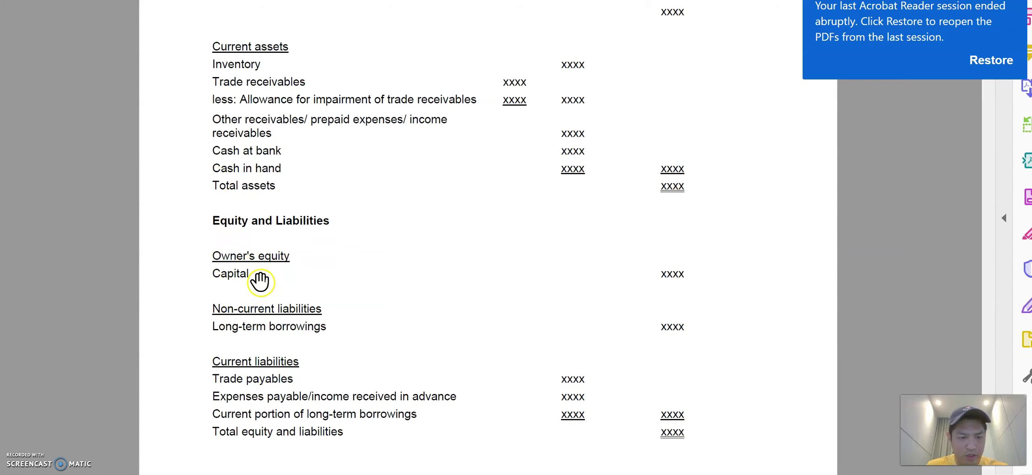
{"action": "scroll", "coordinate": [343, 379], "scroll_direction": "down", "scroll_amount": 1}
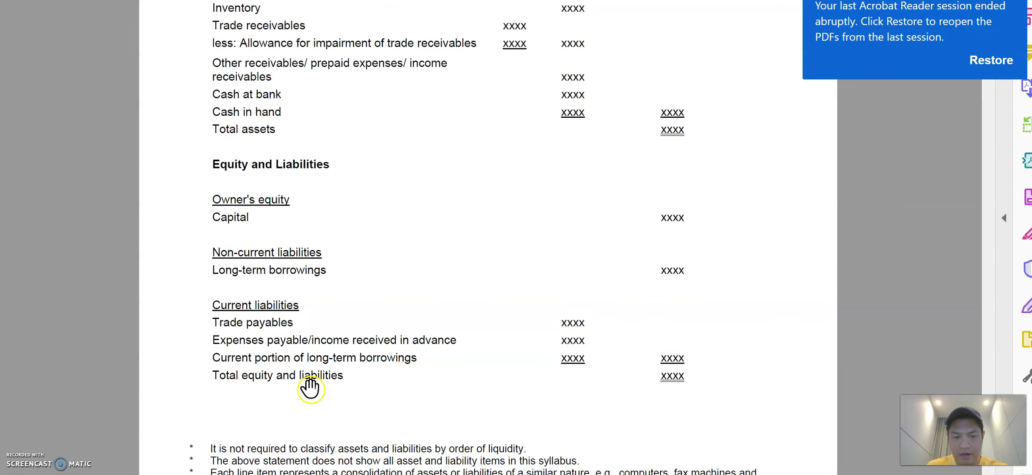
{"action": "scroll", "coordinate": [533, 276], "scroll_direction": "up", "scroll_amount": 1}
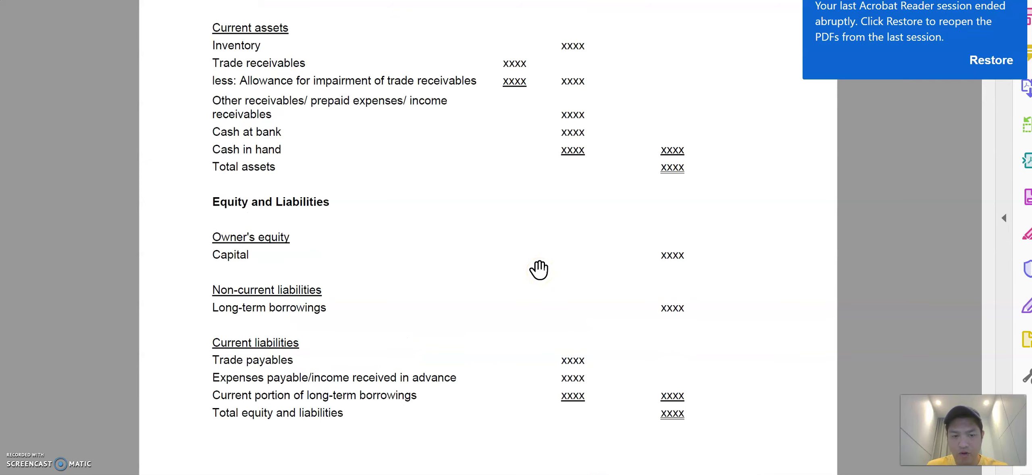
{"action": "scroll", "coordinate": [539, 269], "scroll_direction": "down", "scroll_amount": 10}
{"action": "scroll", "coordinate": [539, 269], "scroll_direction": "down", "scroll_amount": 18}
Return to the Trading Business Statement of Financial Performance template, then switch back to Excel.
{"action": "scroll", "coordinate": [539, 269], "scroll_direction": "up", "scroll_amount": 20}
{"action": "scroll", "coordinate": [538, 270], "scroll_direction": "up", "scroll_amount": 15}
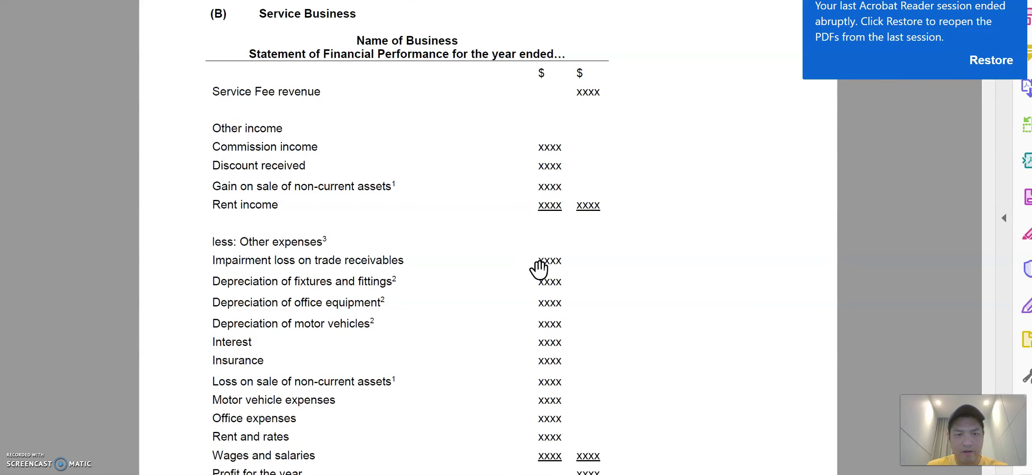
{"action": "scroll", "coordinate": [539, 269], "scroll_direction": "up", "scroll_amount": 12}
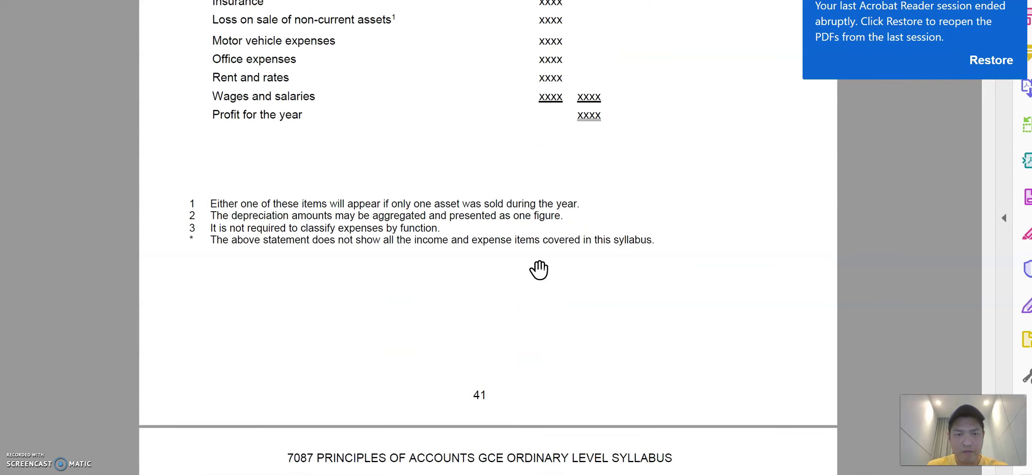
{"action": "scroll", "coordinate": [539, 269], "scroll_direction": "up", "scroll_amount": 2}
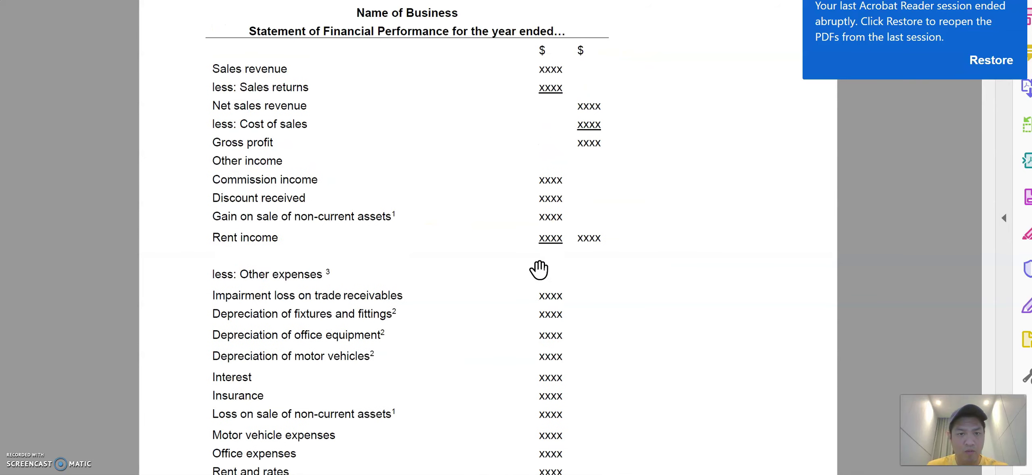
{"action": "scroll", "coordinate": [539, 269], "scroll_direction": "up", "scroll_amount": 2}
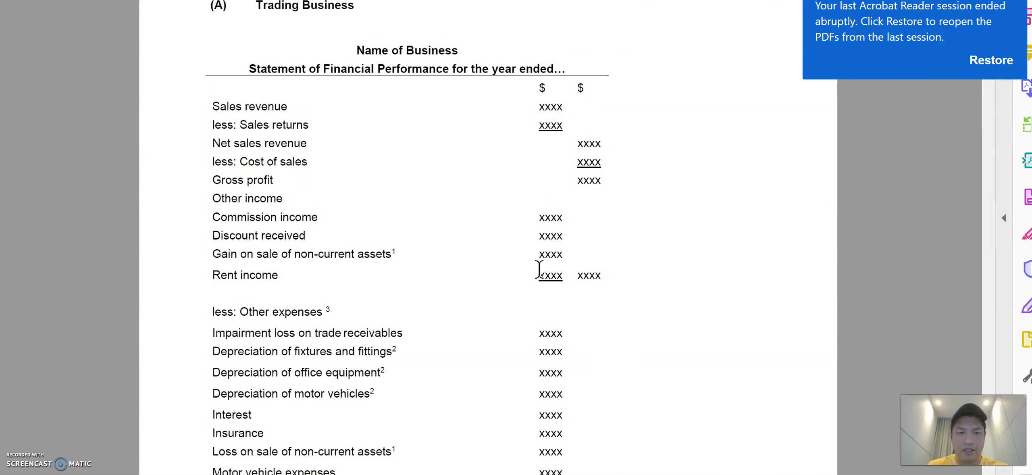
{"action": "scroll", "coordinate": [538, 269], "scroll_direction": "up", "scroll_amount": 2}
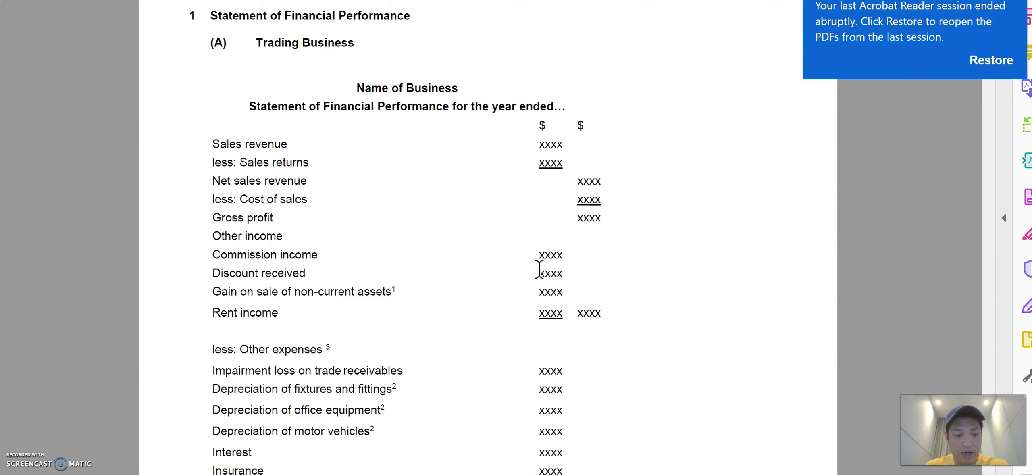
{"action": "key", "text": "alt+Tab"}
{"action": "key", "text": "Tab"}
{"action": "key", "text": "Tab"}
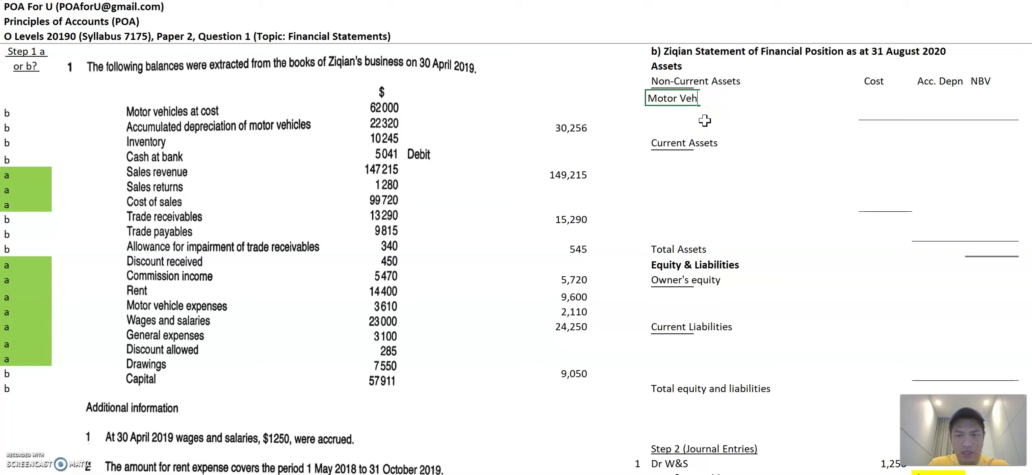
Enter Motor Vehicles with cost 62,000 and accumulated depreciation linked to the 30,256 figure.
{"action": "key", "text": "Right"}
{"action": "key", "text": "Right"}
{"action": "key", "text": "Right"}
{"action": "key", "text": "Right"}
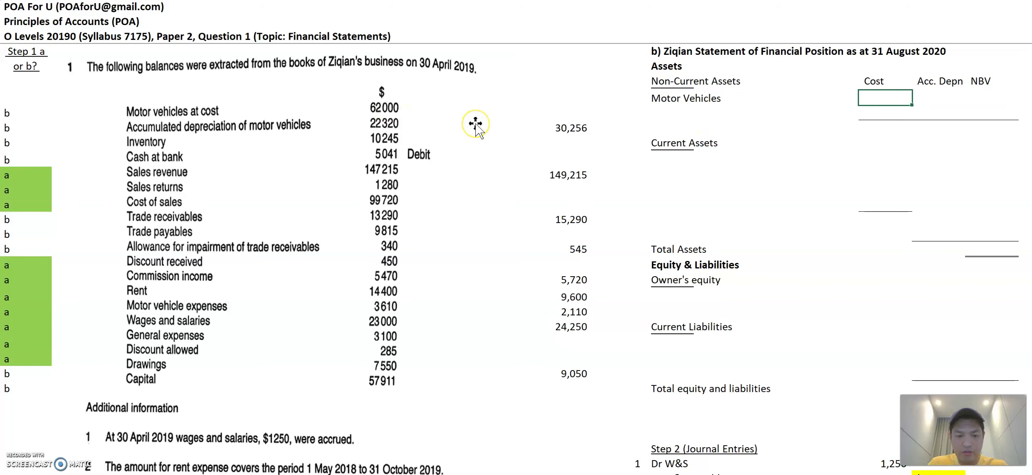
{"action": "type", "text": "62000"}
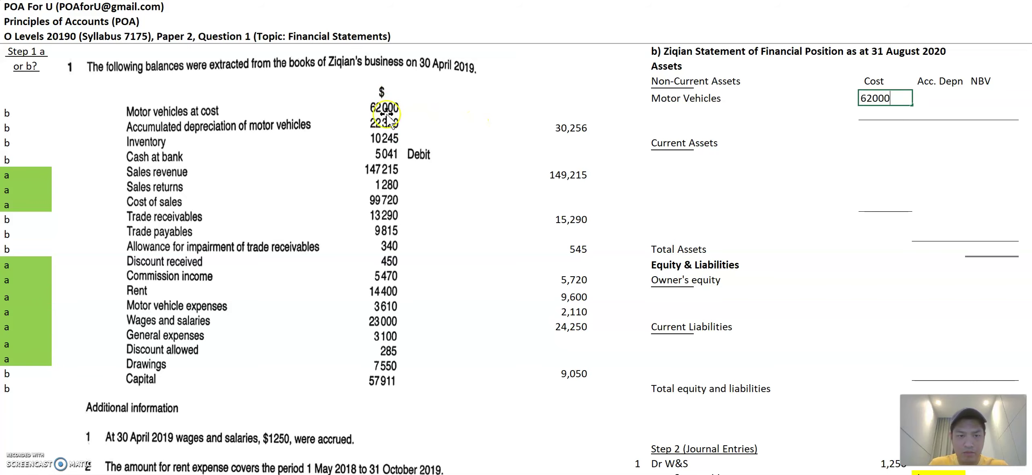
{"action": "key", "text": "Right"}
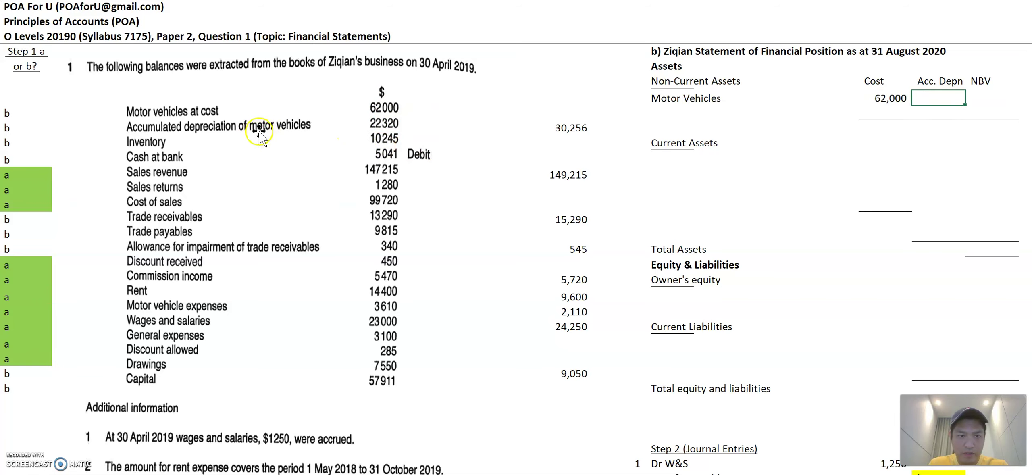
{"action": "type", "text": "="}
{"action": "left_click", "coordinate": [579, 134]}
{"action": "key", "text": "Return"}
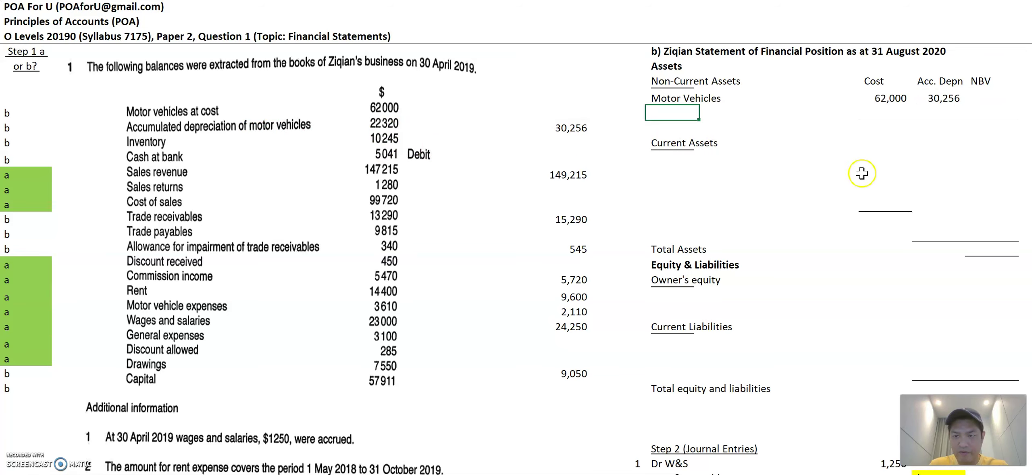
Calculate the Motor Vehicles NBV of 31,744 as cost minus depreciation, and select its b markers.
{"action": "left_click", "coordinate": [978, 92]}
{"action": "type", "text": "="}
{"action": "key", "text": "Left"}
{"action": "key", "text": "Left"}
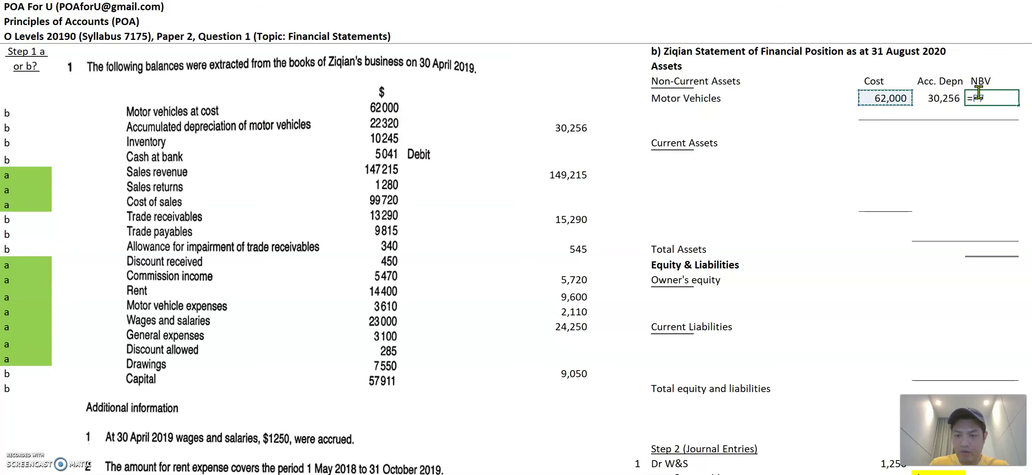
{"action": "type", "text": "-"}
{"action": "key", "text": "Left"}
{"action": "key", "text": "Return"}
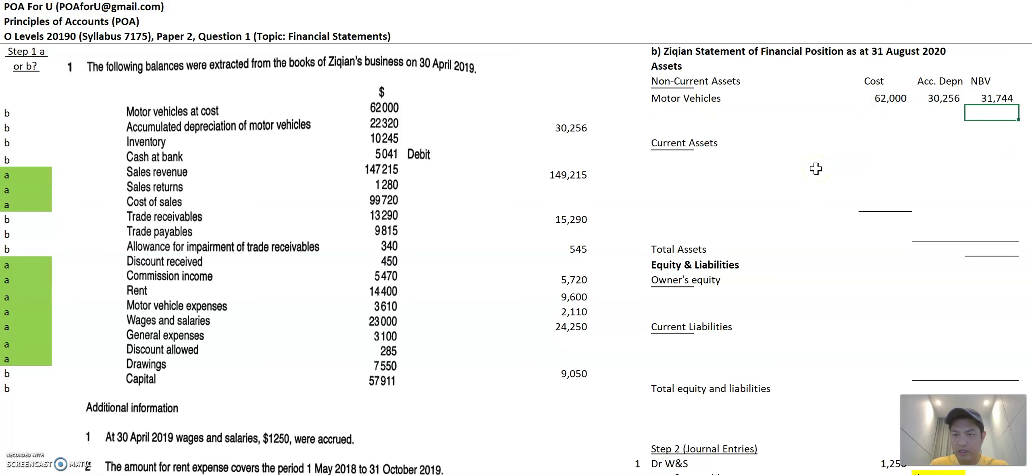
{"action": "left_click_drag", "start_coordinate": [24, 113], "coordinate": [25, 127]}
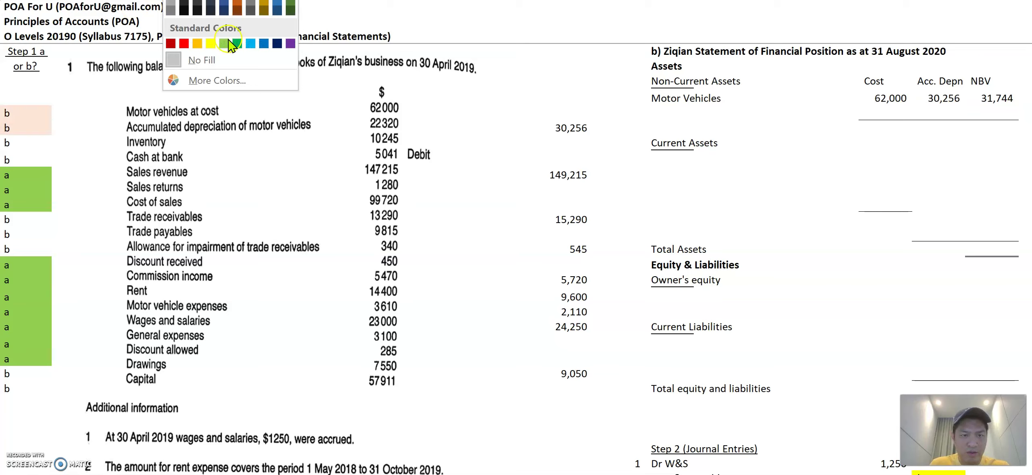
Fill the Motor Vehicles markers green and enter Inventory of 10,245 under Current Assets.
{"action": "left_click", "coordinate": [224, 45]}
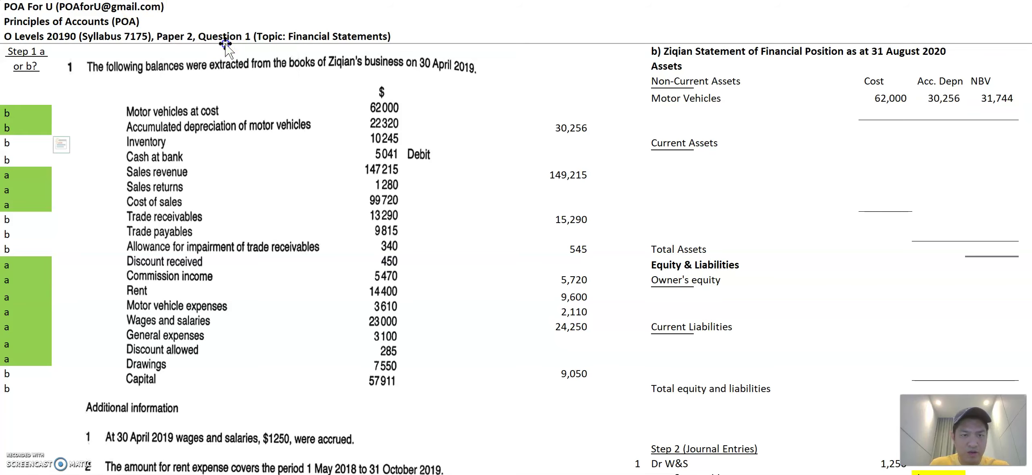
{"action": "left_click", "coordinate": [676, 159]}
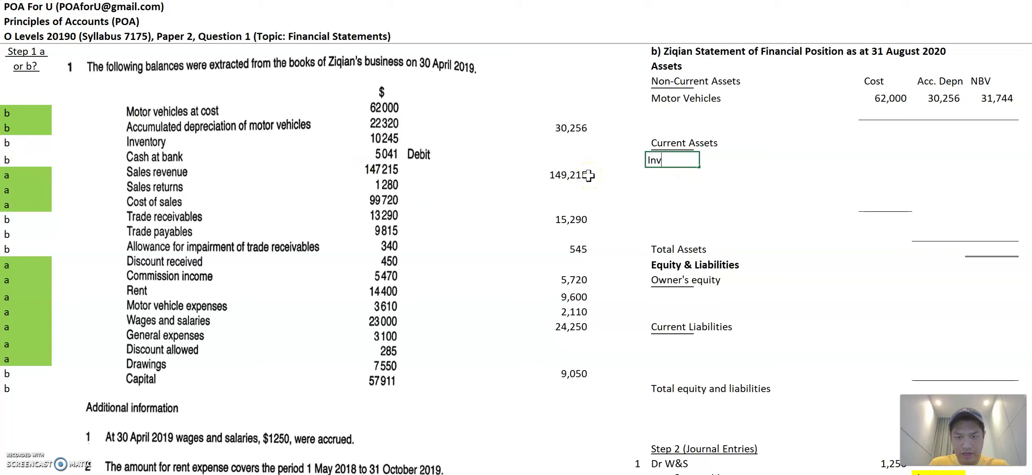
{"action": "left_click", "coordinate": [862, 160]}
{"action": "key", "text": "Right"}
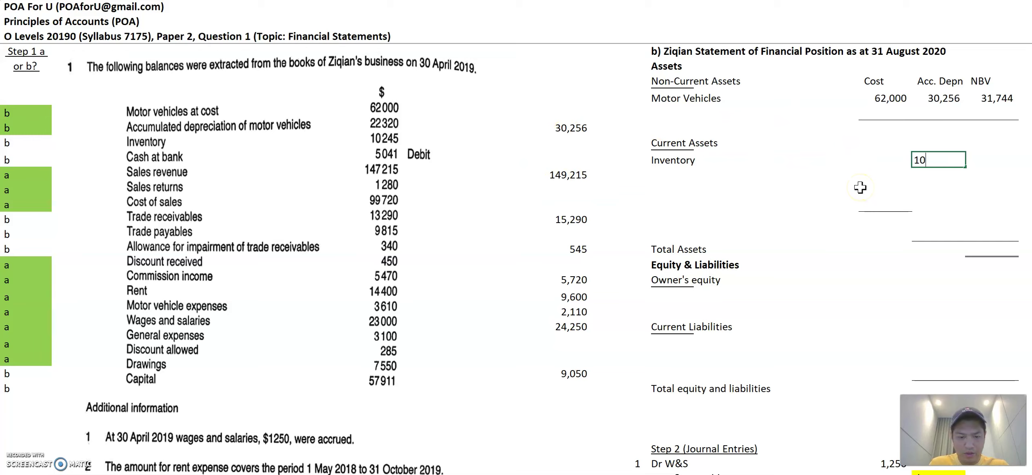
{"action": "type", "text": "10245"}
{"action": "key", "text": "Return"}
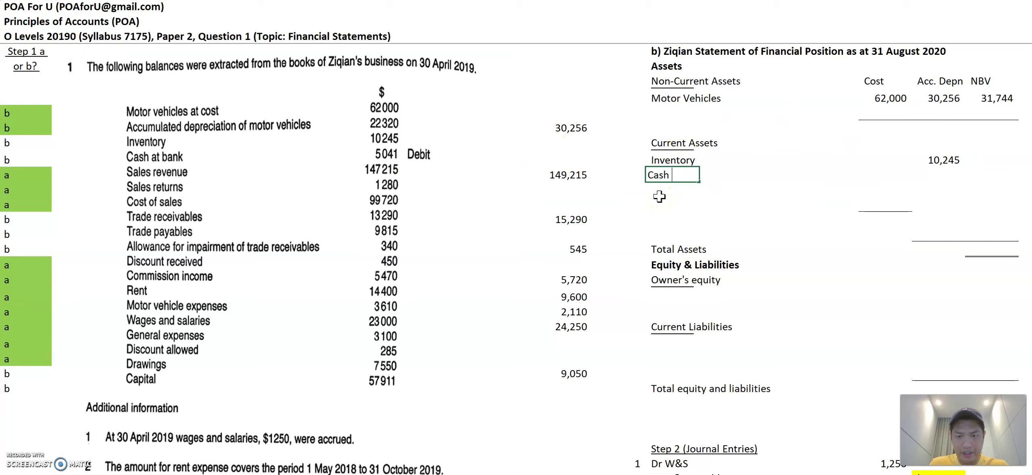
Add Cash at bank of 5,041 and mark the Inventory and Cash at bank rows green.
{"action": "type", "text": "Cash at bank"}
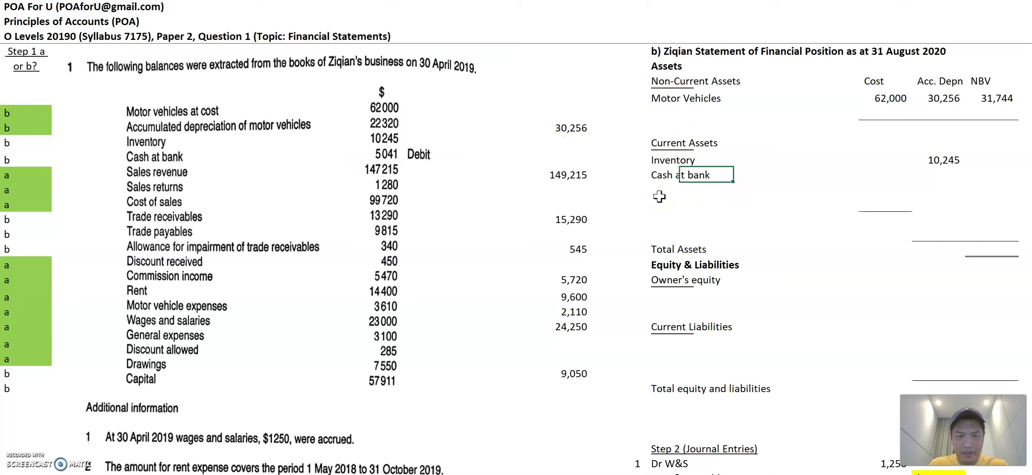
{"action": "left_click", "coordinate": [935, 176]}
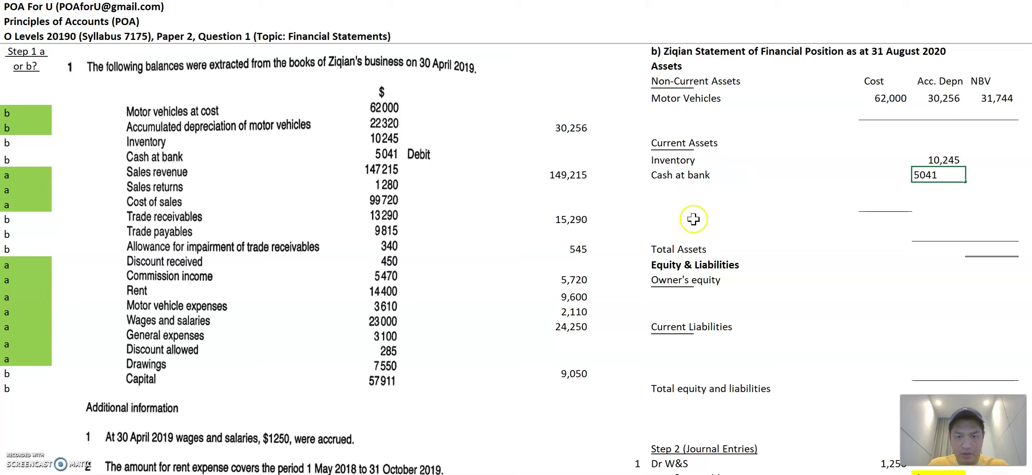
{"action": "key", "text": "Tab"}
{"action": "left_click_drag", "start_coordinate": [13, 142], "coordinate": [12, 160]}
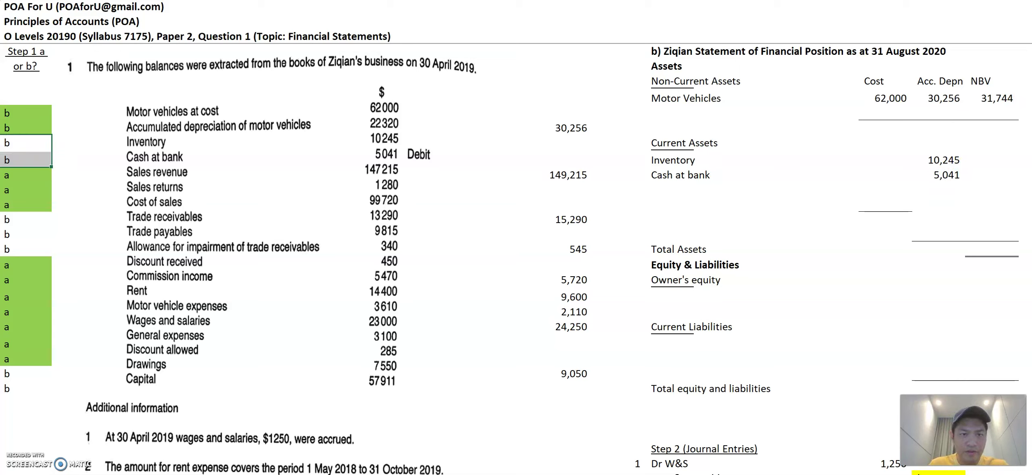
{"action": "key", "text": "F4"}
{"action": "key", "text": "Down"}
{"action": "key", "text": "Down"}
{"action": "key", "text": "Down"}
{"action": "key", "text": "Down"}
{"action": "key", "text": "Down"}
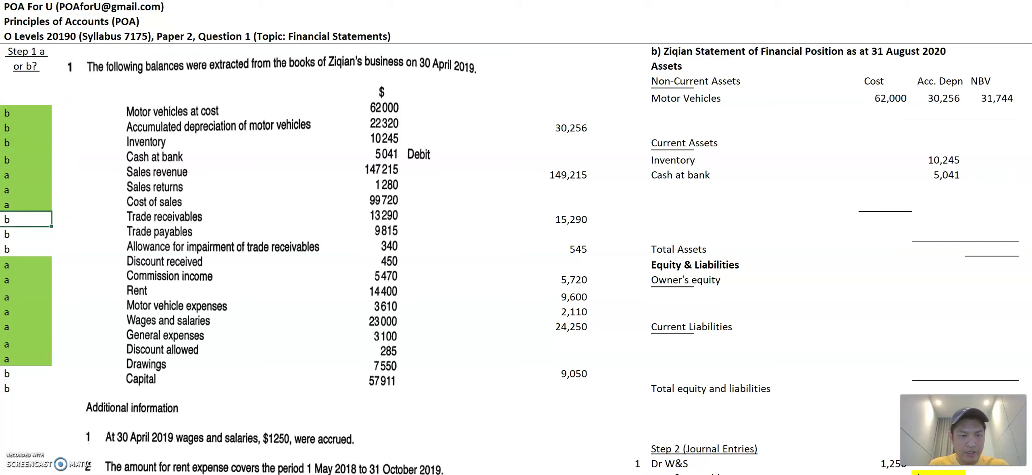
Add Trade rec'bles of 15,290 and fill the receivables and allowance markers green.
{"action": "left_click", "coordinate": [669, 190]}
{"action": "type", "text": "Trad"}
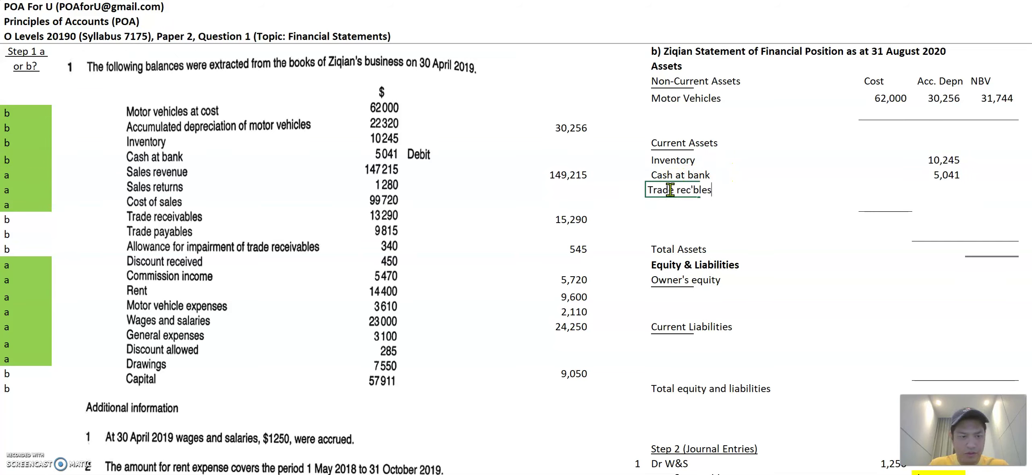
{"action": "type", "text": "e rec'bles"}
{"action": "key", "text": "Right"}
{"action": "key", "text": "Right"}
{"action": "key", "text": "Right"}
{"action": "key", "text": "Right"}
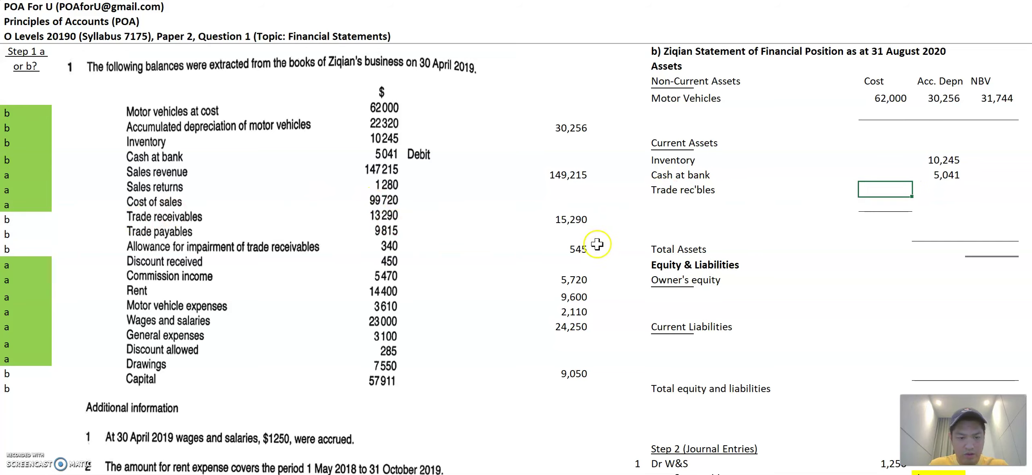
{"action": "key", "text": "Return"}
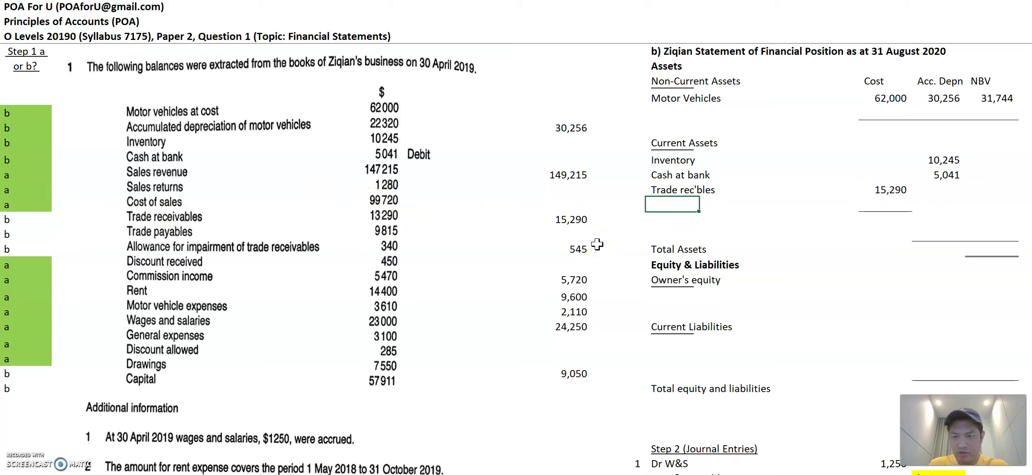
{"action": "left_click", "coordinate": [10, 221]}
{"action": "key", "text": "F4"}
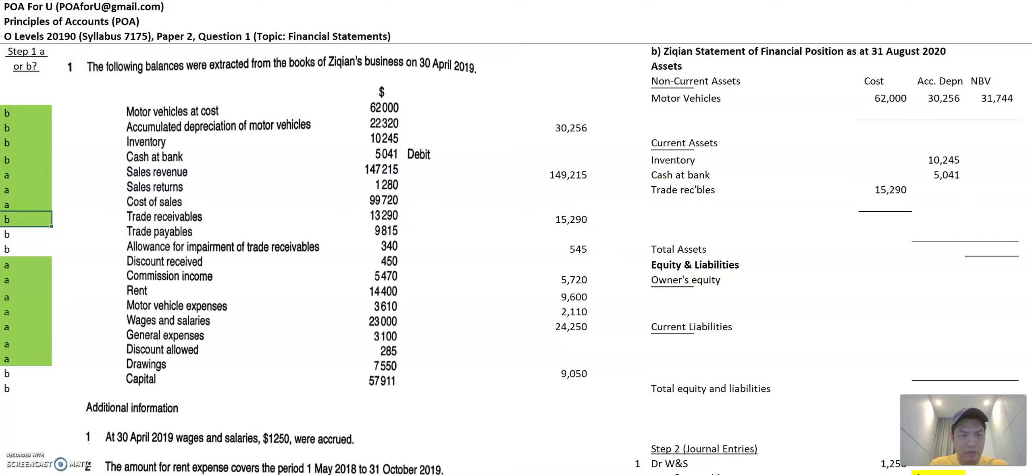
{"action": "left_click", "coordinate": [8, 250]}
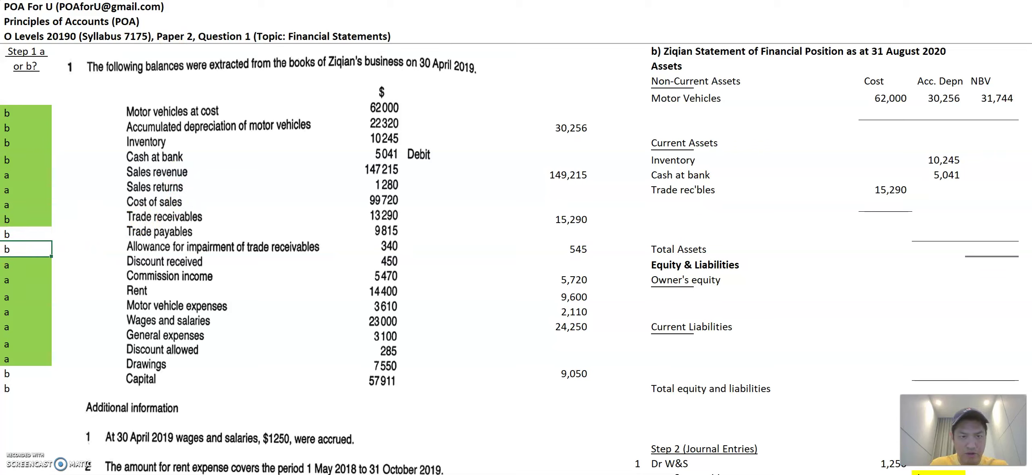
{"action": "key", "text": "F4"}
Add the Allowance for Impairment of TR line of 545 below Trade rec'bles.
{"action": "left_click", "coordinate": [668, 202]}
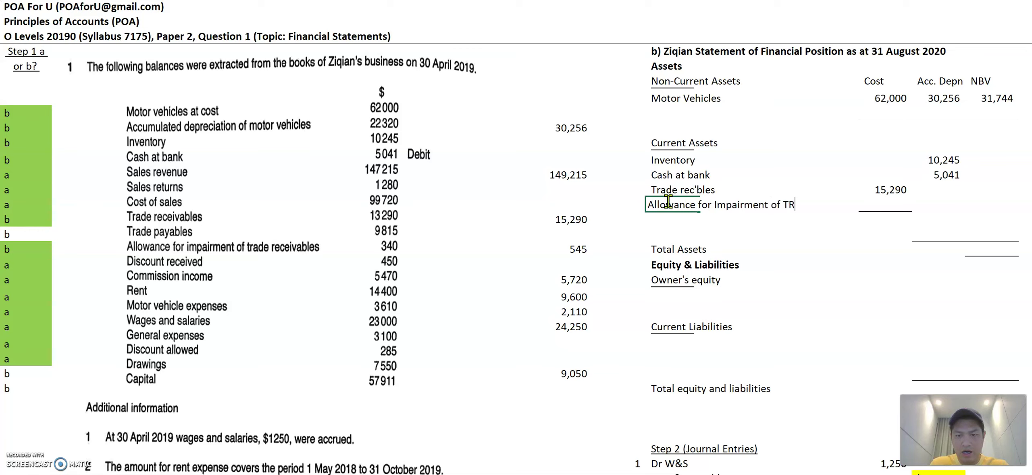
{"action": "type", "text": "Allowance for Impairment of TR"}
{"action": "key", "text": "Tab"}
{"action": "key", "text": "Tab"}
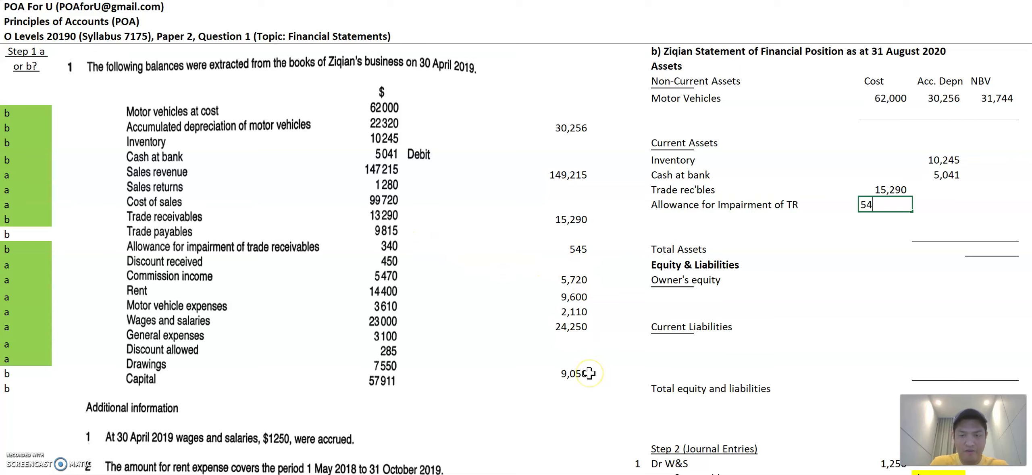
{"action": "key", "text": "Return"}
{"action": "key", "text": "Up"}
{"action": "key", "text": "Up"}
{"action": "key", "text": "Right"}
{"action": "key", "text": "Right"}
{"action": "key", "text": "Right"}
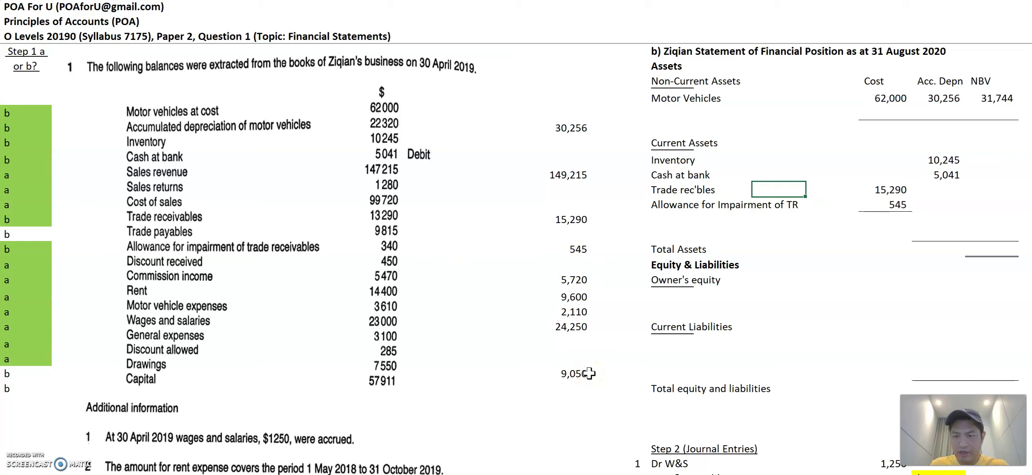
{"action": "key", "text": "Down"}
Calculate net trade receivables of 14,745 as receivables minus the allowance.
{"action": "type", "text": "="}
{"action": "key", "text": "Left"}
{"action": "key", "text": "Up"}
{"action": "type", "text": "-"}
{"action": "key", "text": "Left"}
{"action": "key", "text": "Return"}
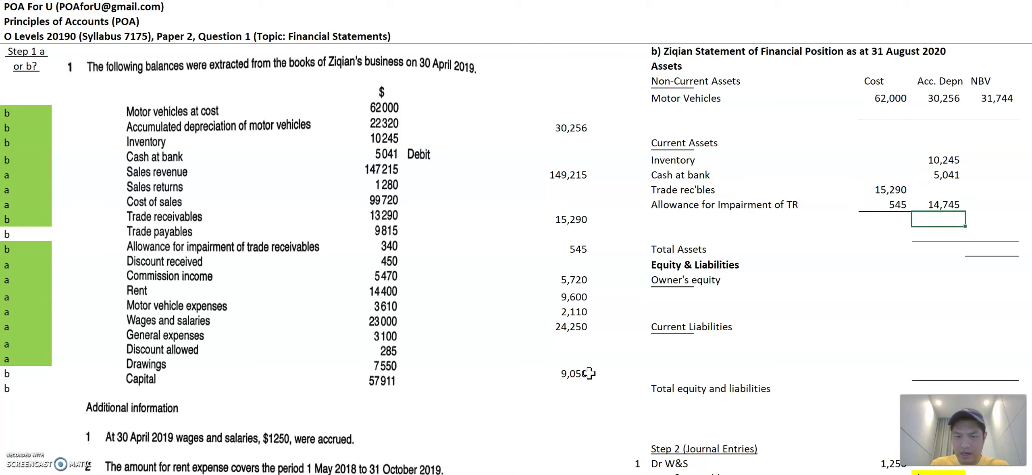
{"action": "key", "text": "Left"}
{"action": "key", "text": "Left"}
{"action": "key", "text": "Left"}
{"action": "key", "text": "Left"}
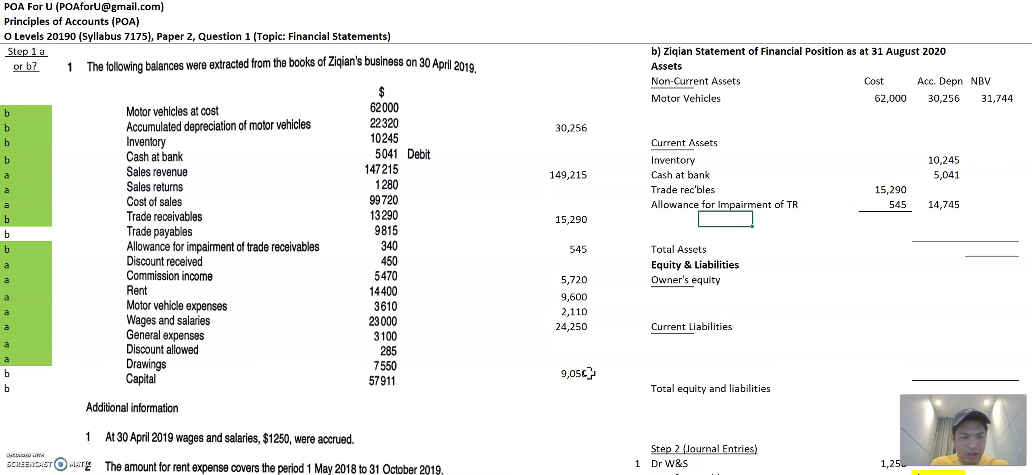
Add Trade Payables of 9,815 under Current Liabilities.
{"action": "left_click", "coordinate": [694, 326]}
{"action": "left_click", "coordinate": [16, 233]}
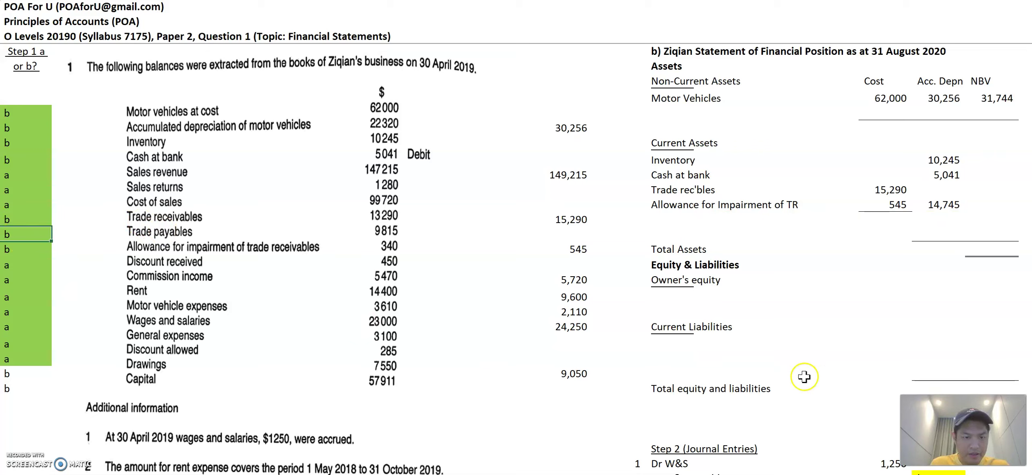
{"action": "left_click", "coordinate": [667, 343]}
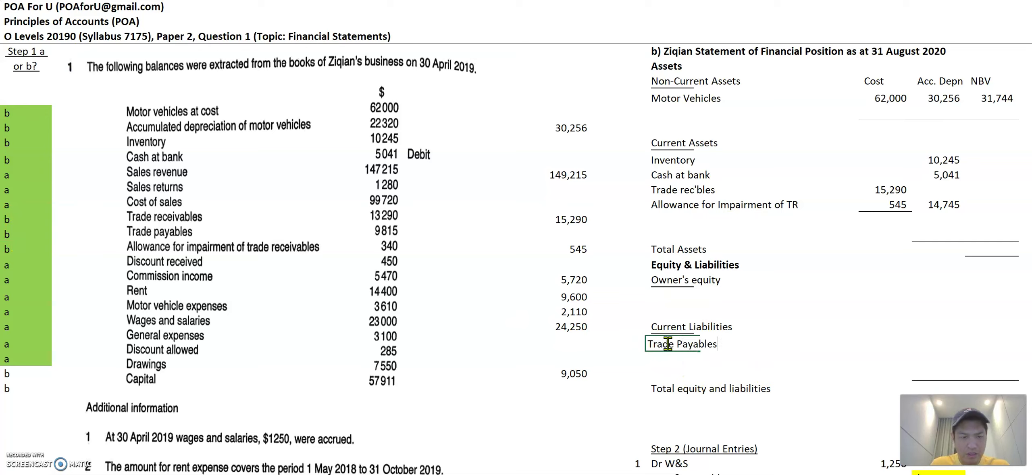
{"action": "type", "text": "Trade Payables"}
{"action": "key", "text": "Tab"}
{"action": "key", "text": "Tab"}
{"action": "key", "text": "Tab"}
{"action": "key", "text": "Tab"}
{"action": "key", "text": "Tab"}
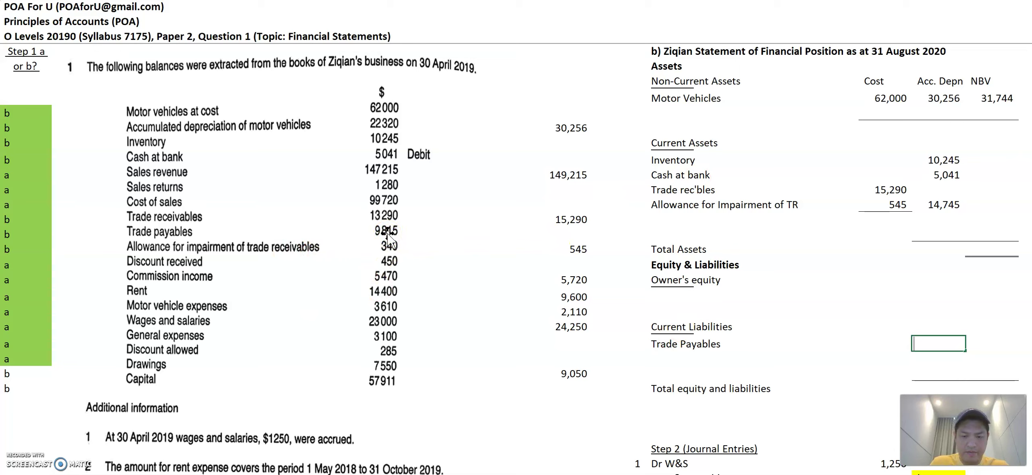
{"action": "key", "text": "Return"}
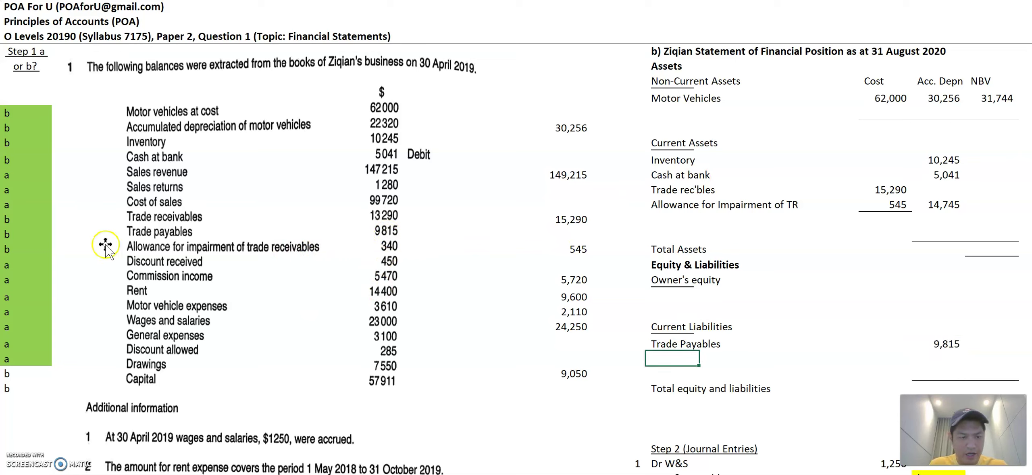
Tag the Drawings trial-balance row with a 'b' marker.
{"action": "left_click", "coordinate": [6, 374]}
{"action": "type", "text": "b"}
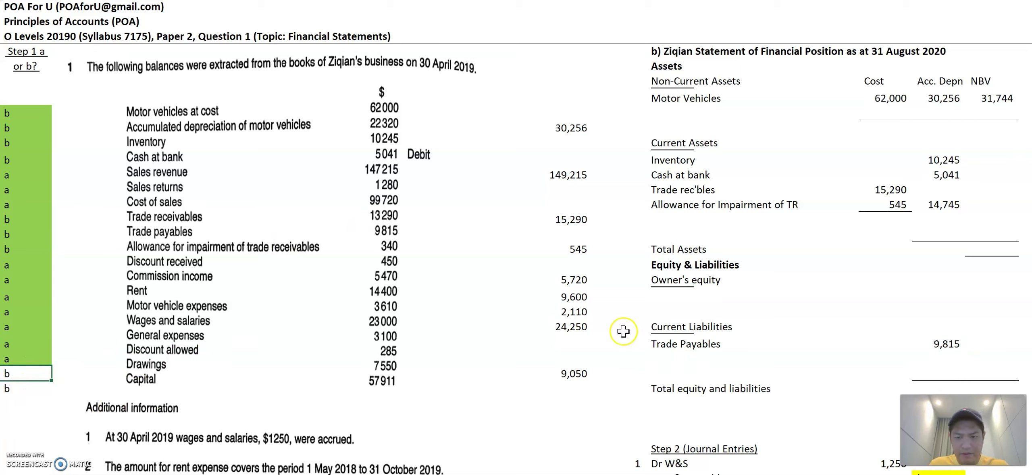
{"action": "left_click", "coordinate": [661, 298]}
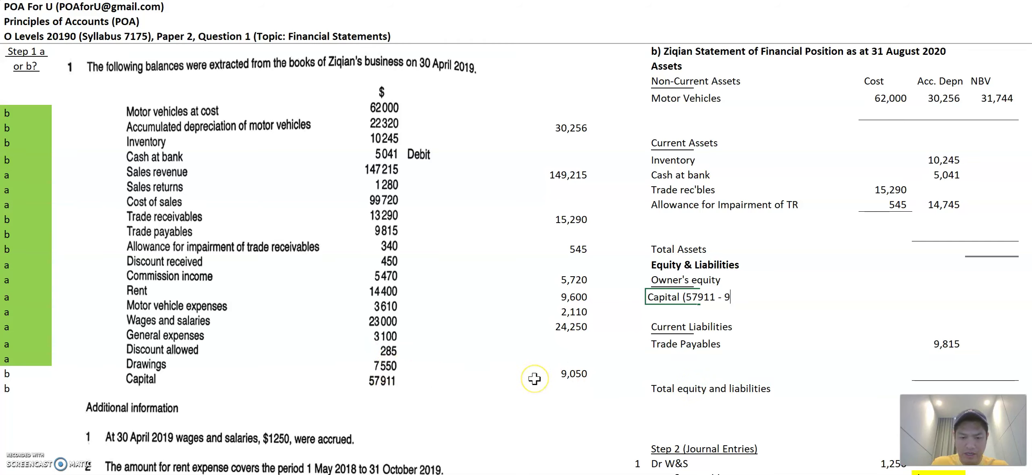
Fill the Drawings and Capital markers green after typing 'Capital (57911 - 9050 +'.
{"action": "left_click", "coordinate": [14, 374]}
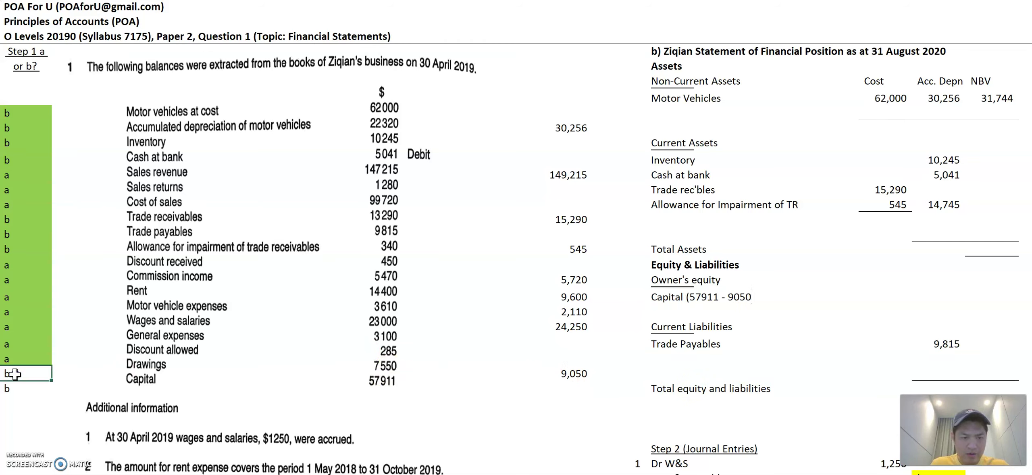
{"action": "key", "text": "shift+Down"}
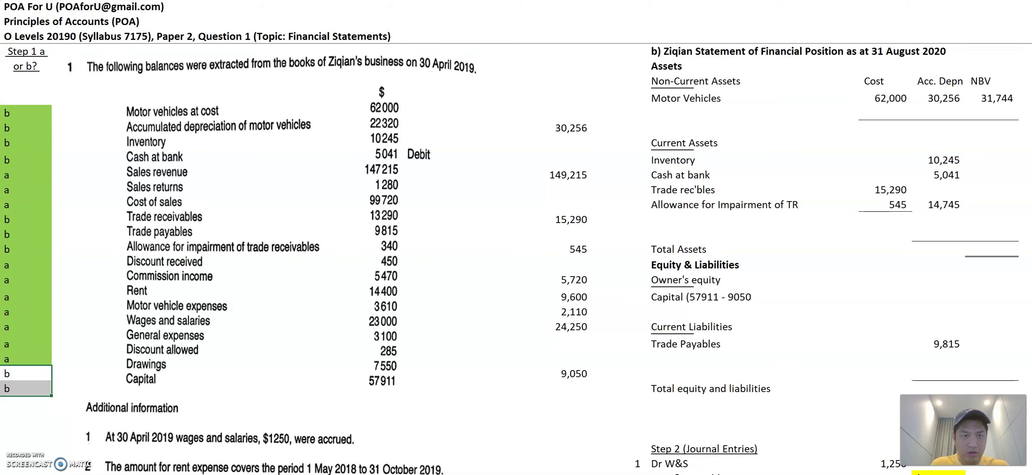
{"action": "key", "text": "F4"}
{"action": "scroll", "coordinate": [740, 212], "scroll_direction": "down", "scroll_amount": 1}
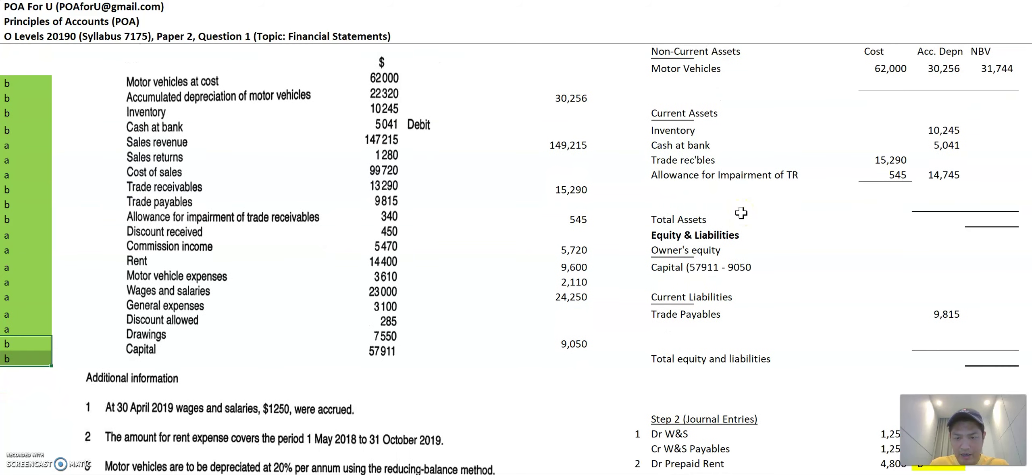
{"action": "left_click", "coordinate": [667, 268]}
{"action": "key", "text": "F2"}
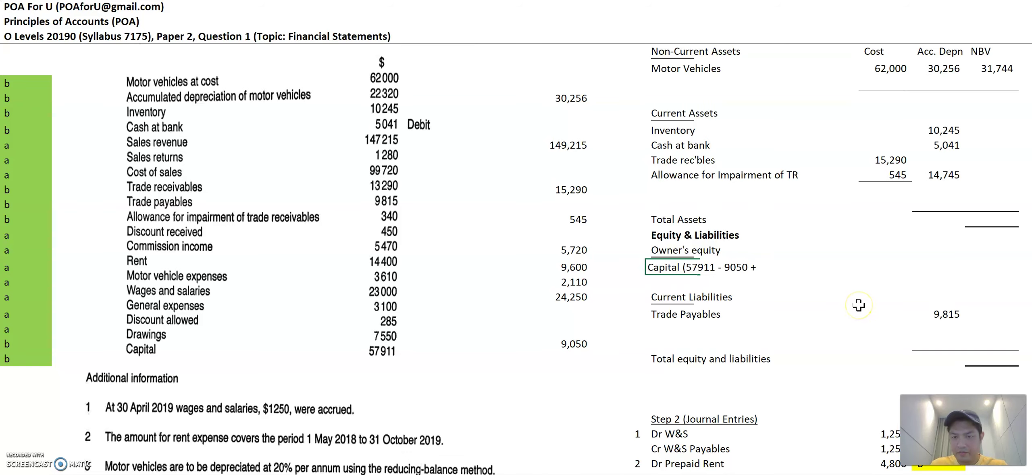
{"action": "key", "text": "Escape"}
{"action": "scroll", "coordinate": [859, 305], "scroll_direction": "down", "scroll_amount": 3}
{"action": "scroll", "coordinate": [858, 305], "scroll_direction": "down", "scroll_amount": 15}
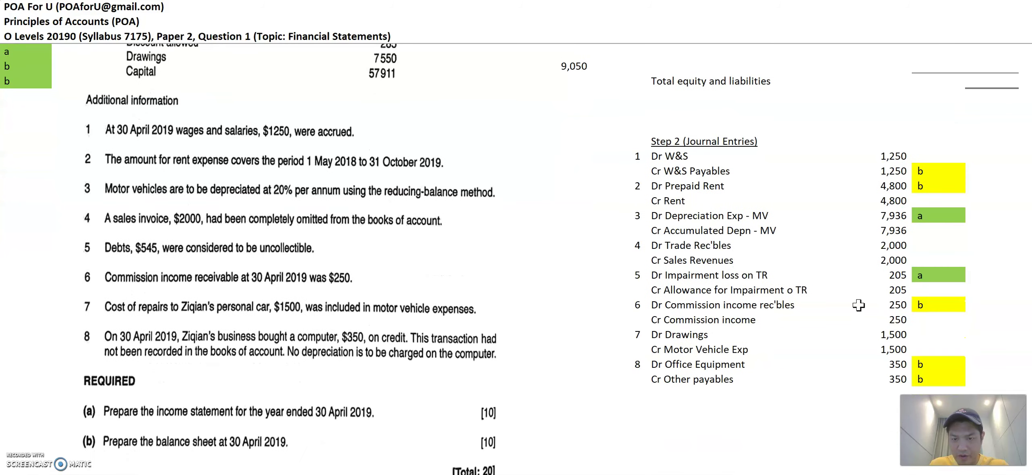
Fill the 6,899 profit marker green and finish the label as 'Capital (57911 - 9050 + 6899)'.
{"action": "left_click", "coordinate": [926, 321]}
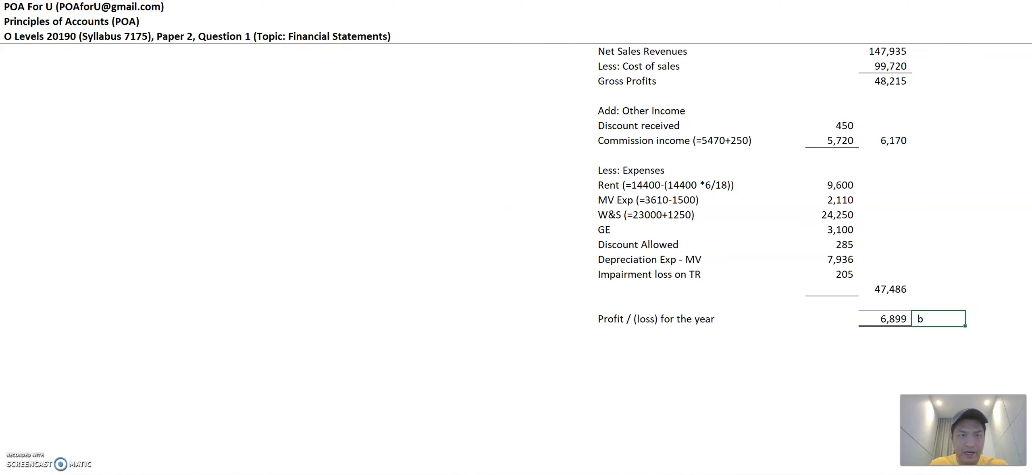
{"action": "key", "text": "F4"}
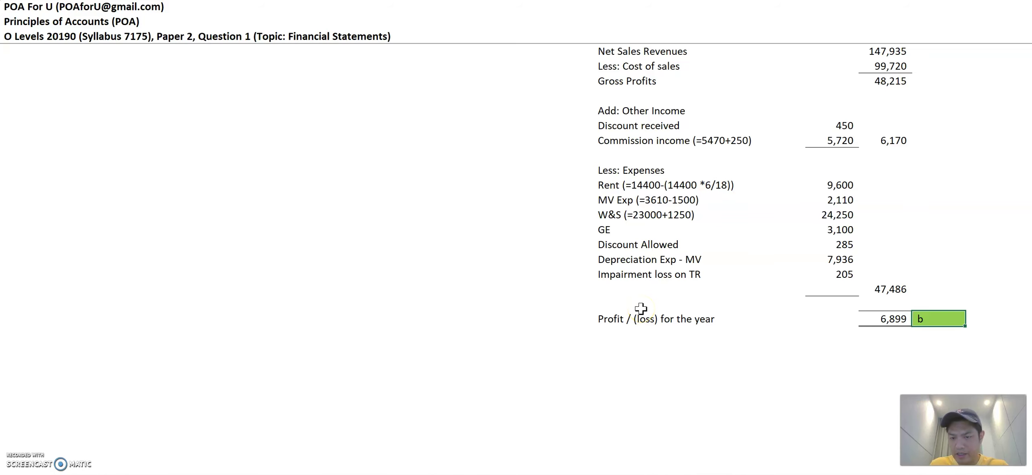
{"action": "scroll", "coordinate": [641, 308], "scroll_direction": "up", "scroll_amount": 20}
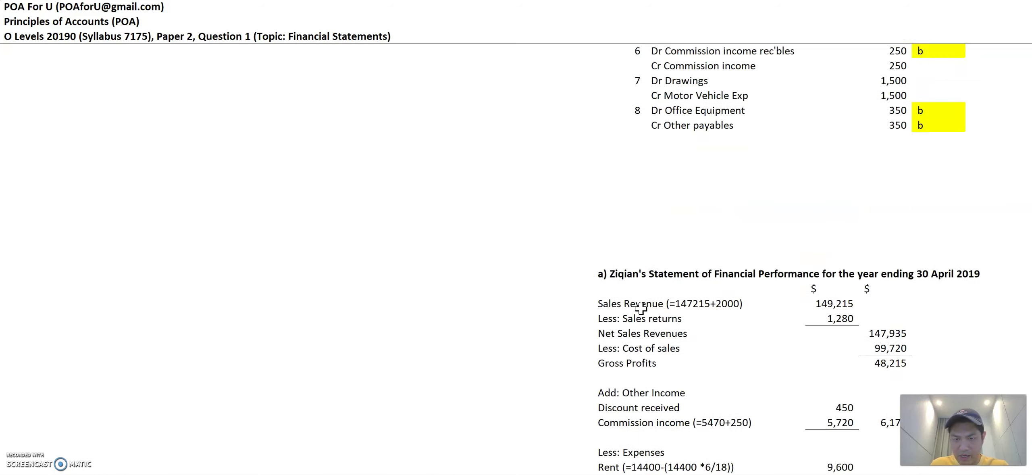
{"action": "left_click", "coordinate": [666, 307]}
{"action": "key", "text": "Up"}
{"action": "key", "text": "F2"}
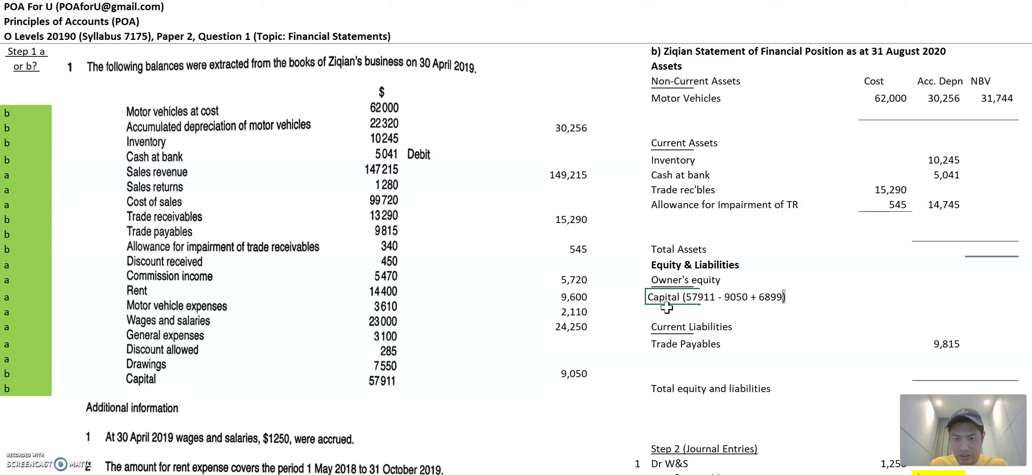
{"action": "key", "text": "ctrl+shift+Left"}
{"action": "key", "text": "ctrl+shift+Left"}
{"action": "key", "text": "ctrl+shift+Left"}
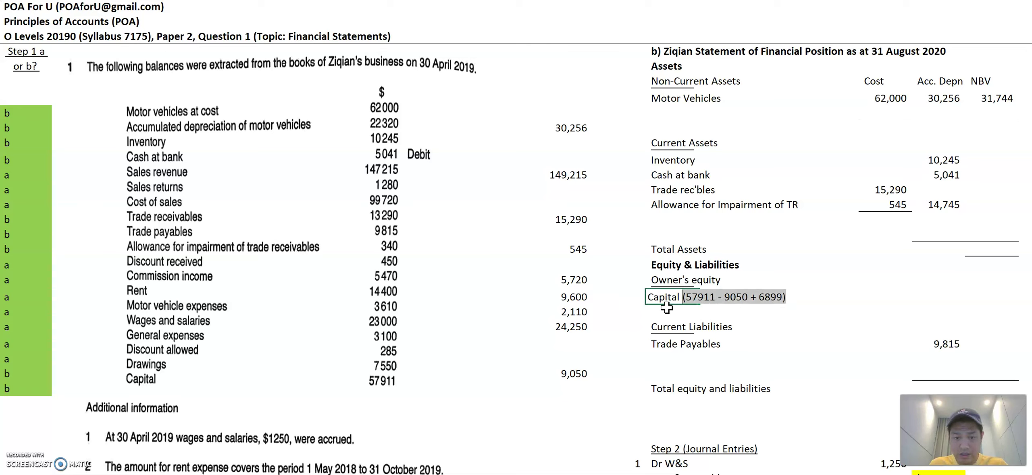
{"action": "key", "text": "Tab"}
{"action": "key", "text": "Tab"}
{"action": "key", "text": "Tab"}
{"action": "key", "text": "Tab"}
{"action": "key", "text": "Tab"}
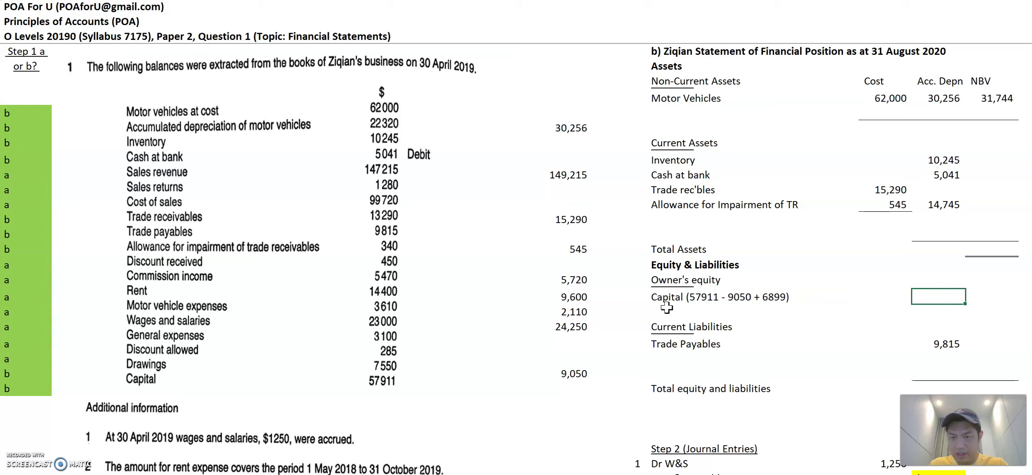
Enter =57911-9050+6899 in the Capital amount cell, giving 55,760.
{"action": "key", "text": "Tab"}
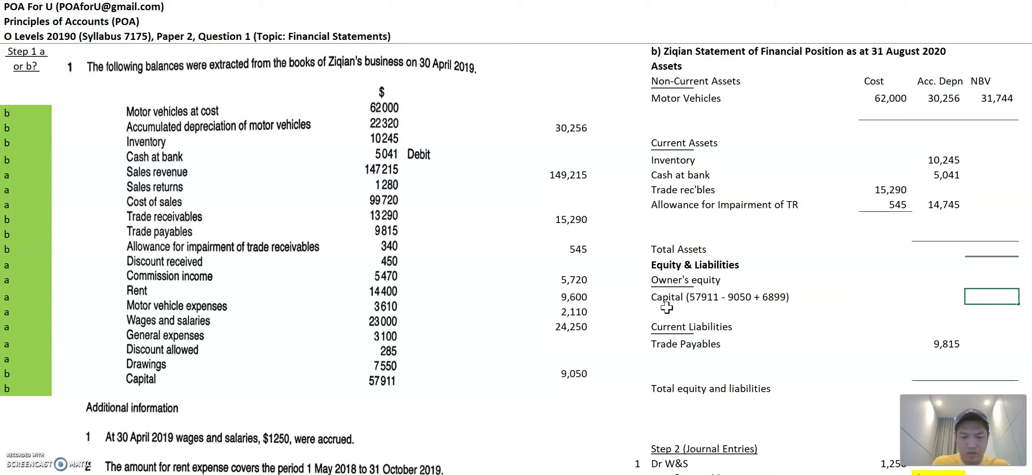
{"action": "type", "text": "="}
{"action": "type", "text": "57911 - 9050 + 6899"}
{"action": "key", "text": "Return"}
{"action": "key", "text": "Up"}
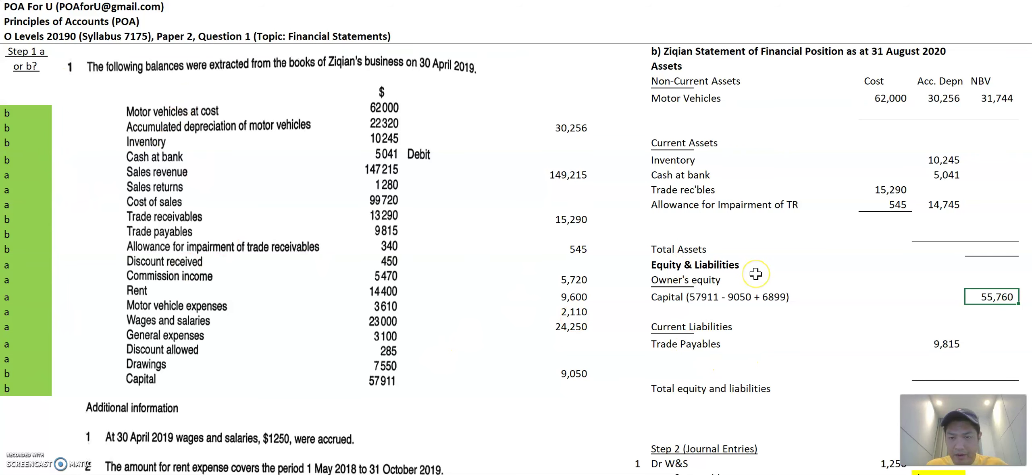
{"action": "scroll", "coordinate": [755, 274], "scroll_direction": "down", "scroll_amount": 7}
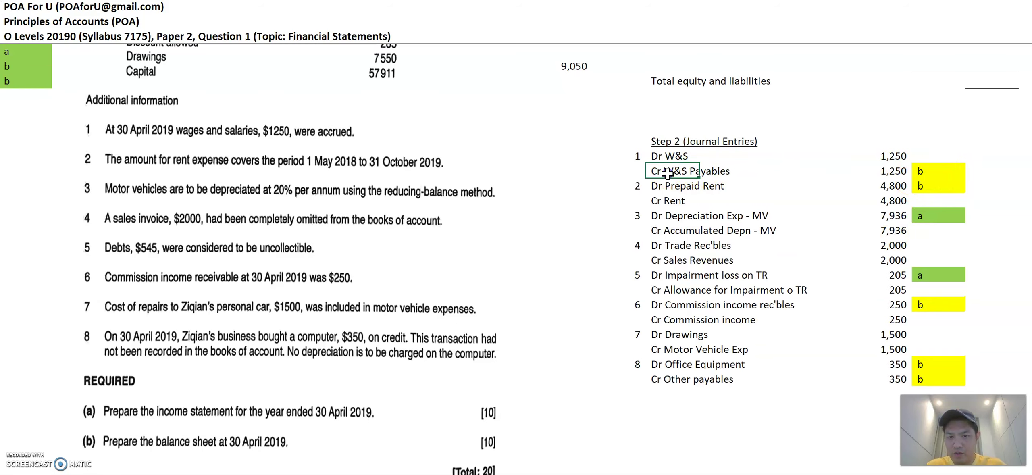
Add W&S Payables of 1,250 below Trade Payables, copied from the Cr W&S Payables label.
{"action": "key", "text": "Up"}
{"action": "key", "text": "Up"}
{"action": "key", "text": "Up"}
{"action": "key", "text": "Up"}
{"action": "key", "text": "Up"}
{"action": "key", "text": "Up"}
{"action": "key", "text": "Up"}
{"action": "key", "text": "Up"}
{"action": "key", "text": "Up"}
{"action": "key", "text": "Up"}
{"action": "key", "text": "Up"}
{"action": "key", "text": "Up"}
{"action": "key", "text": "Up"}
{"action": "key", "text": "Up"}
{"action": "key", "text": "Up"}
{"action": "key", "text": "Up"}
{"action": "key", "text": "Up"}
{"action": "key", "text": "Up"}
{"action": "key", "text": "Up"}
{"action": "key", "text": "Up"}
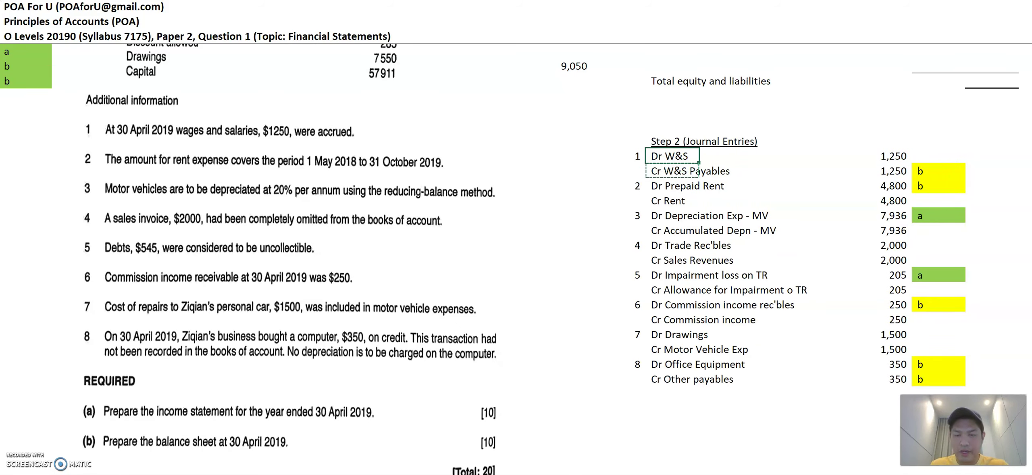
{"action": "key", "text": "Down"}
{"action": "key", "text": "Down"}
{"action": "key", "text": "Down"}
{"action": "key", "text": "Down"}
{"action": "key", "text": "Down"}
{"action": "key", "text": "Down"}
{"action": "key", "text": "Down"}
{"action": "key", "text": "Down"}
{"action": "key", "text": "Down"}
{"action": "key", "text": "Down"}
{"action": "key", "text": "Down"}
{"action": "key", "text": "Down"}
{"action": "key", "text": "Down"}
{"action": "key", "text": "Down"}
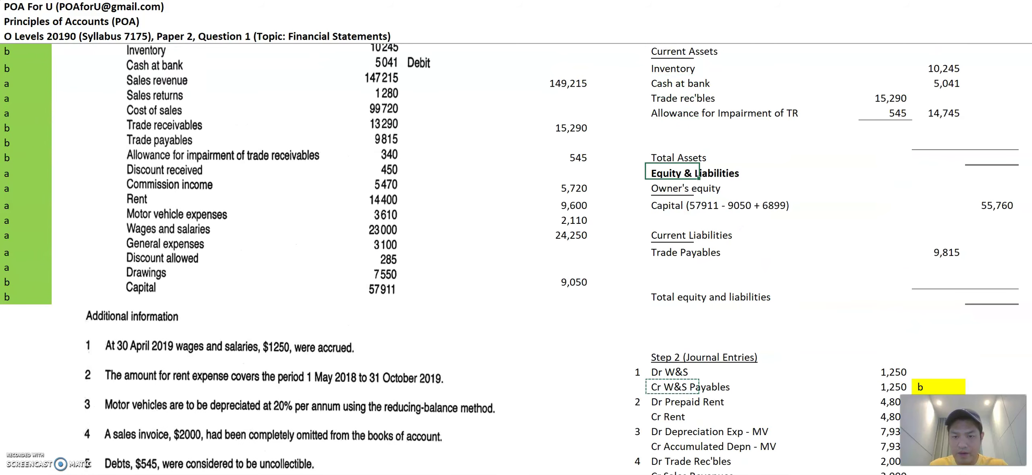
{"action": "key", "text": "Return"}
{"action": "key", "text": "F2"}
{"action": "key", "text": "Home"}
{"action": "key", "text": "Delete"}
{"action": "key", "text": "Delete"}
{"action": "key", "text": "Delete"}
{"action": "key", "text": "Tab"}
{"action": "key", "text": "Tab"}
{"action": "key", "text": "Tab"}
{"action": "key", "text": "Tab"}
{"action": "key", "text": "Tab"}
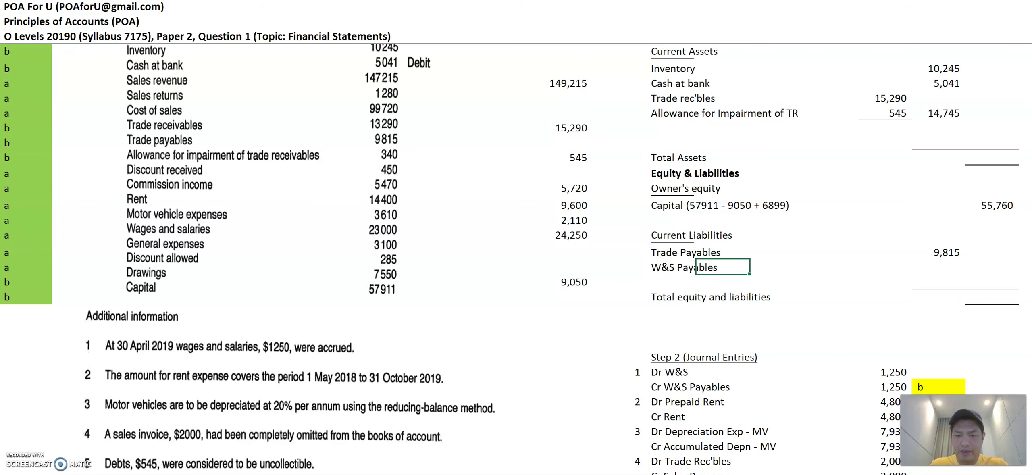
{"action": "type", "text": "1,2"}
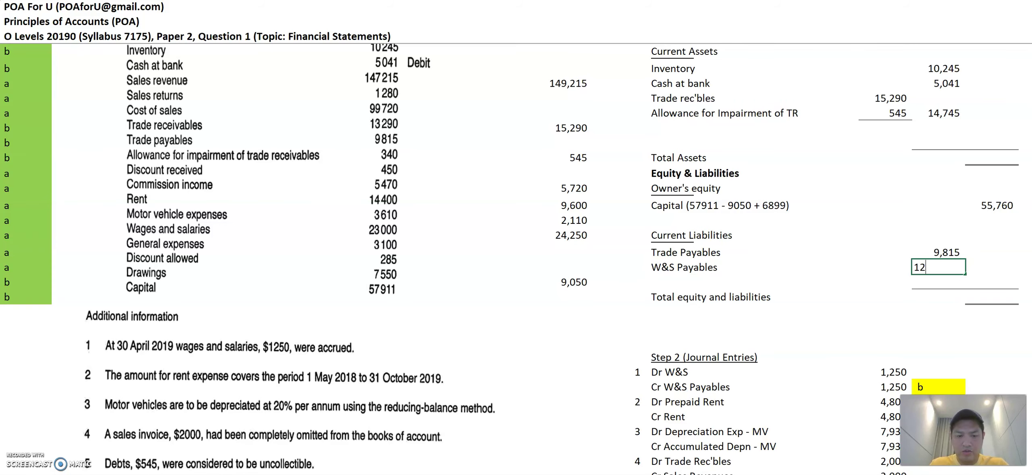
{"action": "type", "text": "50"}
{"action": "key", "text": "Return"}
{"action": "key", "text": "Left"}
Fill the b tag beside Cr W&S Payables in the journal entries green.
{"action": "scroll", "coordinate": [905, 221], "scroll_direction": "down", "scroll_amount": 1}
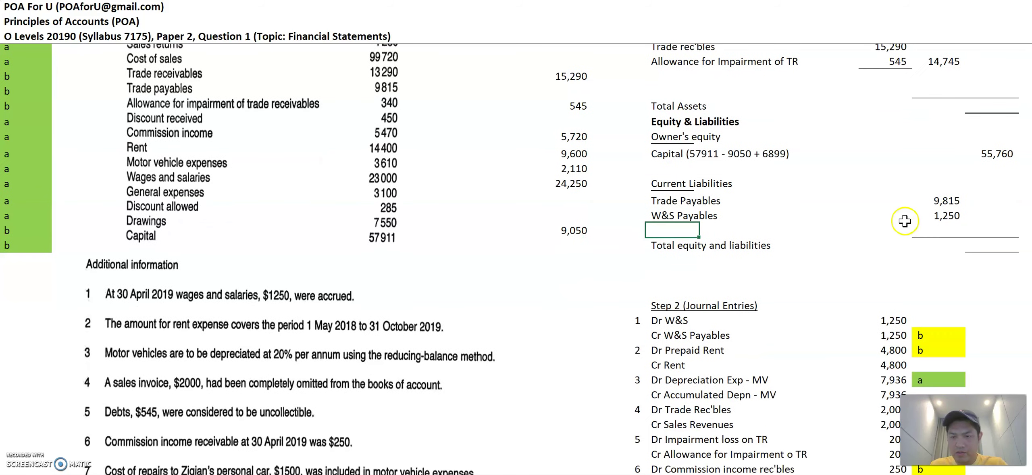
{"action": "left_click", "coordinate": [939, 343]}
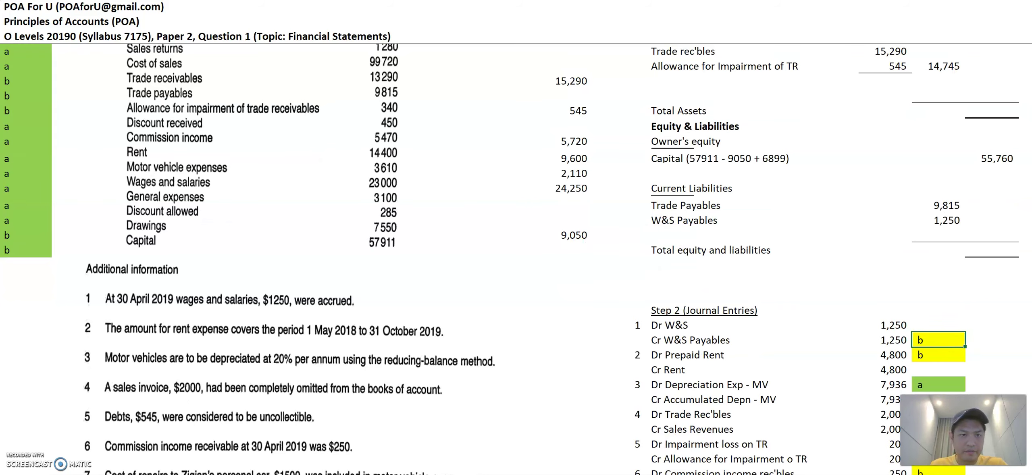
{"action": "key", "text": "F4"}
{"action": "key", "text": "Down"}
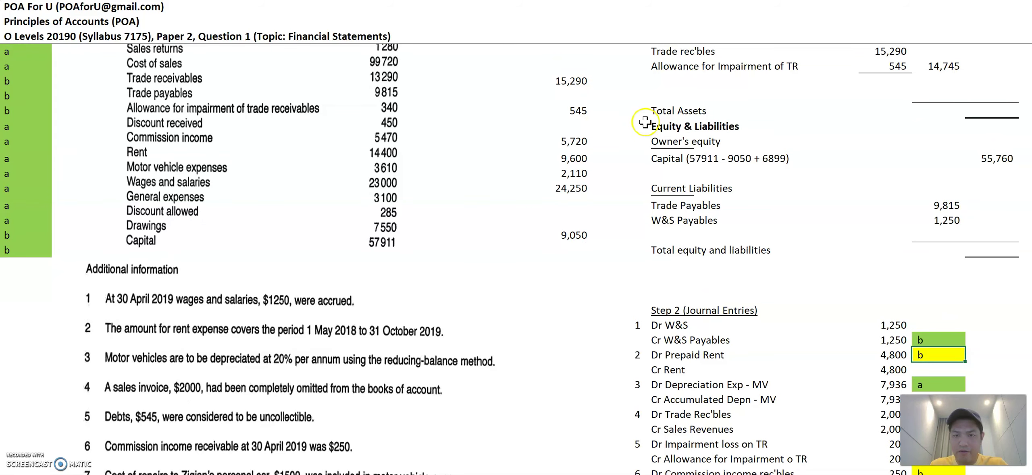
{"action": "scroll", "coordinate": [645, 122], "scroll_direction": "up", "scroll_amount": 2}
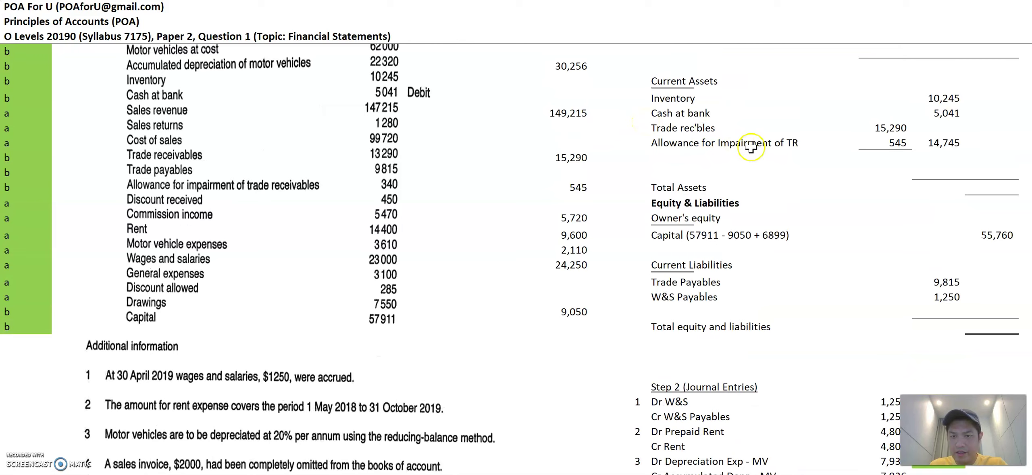
{"action": "scroll", "coordinate": [750, 147], "scroll_direction": "up", "scroll_amount": 2}
Add a Prepaid rent line under the allowance, linked to the 4,800 journal amount.
{"action": "left_click", "coordinate": [681, 191]}
{"action": "left_click", "coordinate": [668, 214]}
{"action": "double_click", "coordinate": [668, 217]}
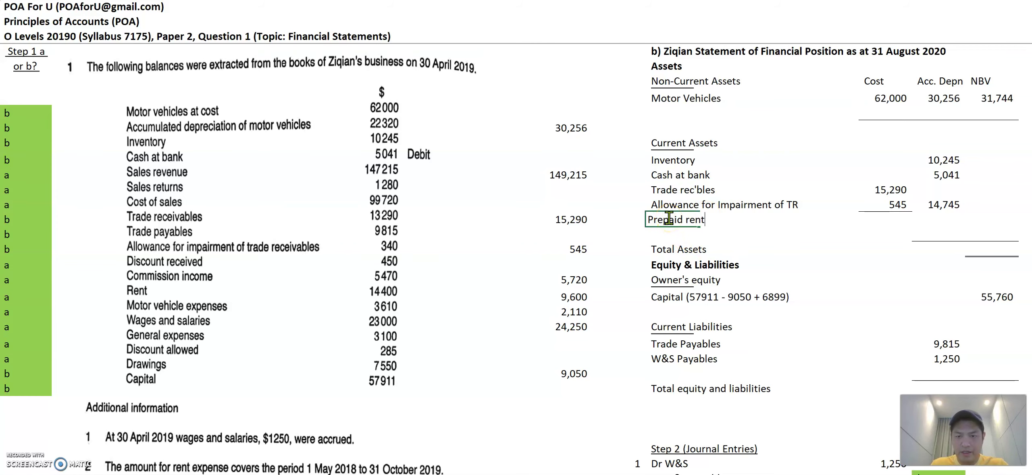
{"action": "key", "text": "Tab"}
{"action": "key", "text": "Tab"}
{"action": "key", "text": "Tab"}
{"action": "key", "text": "Tab"}
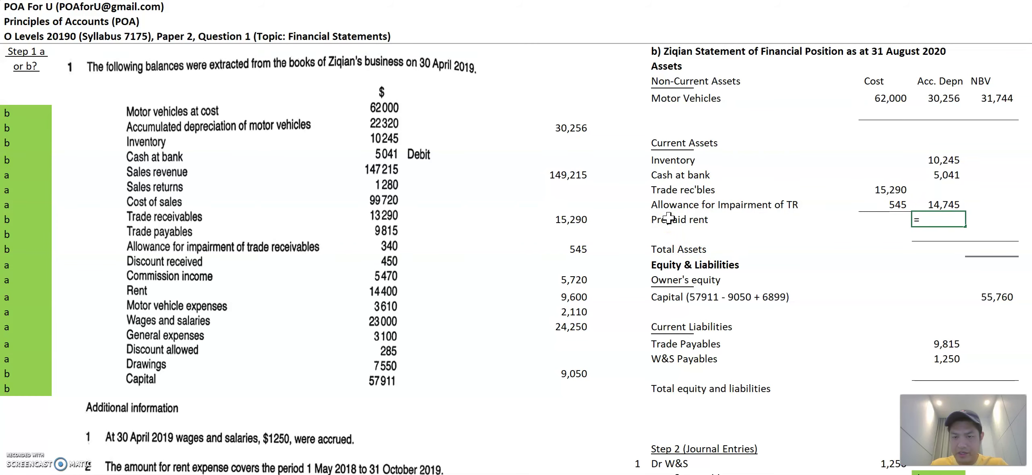
{"action": "scroll", "coordinate": [724, 252], "scroll_direction": "down", "scroll_amount": 3}
{"action": "type", "text": "="}
{"action": "left_click", "coordinate": [895, 366]}
{"action": "key", "text": "Return"}
Colour the b tag beside Dr Prepaid Rent green.
{"action": "left_click", "coordinate": [942, 374]}
{"action": "key", "text": "F4"}
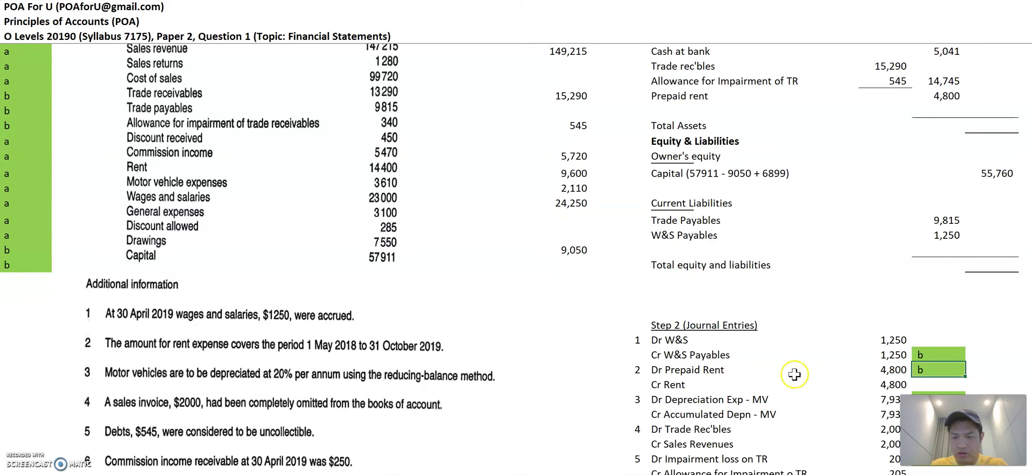
{"action": "scroll", "coordinate": [794, 374], "scroll_direction": "down", "scroll_amount": 4}
Paste the commission receivable label below Prepaid rent, trimmed to 'Commission income rec'bles'.
{"action": "left_click", "coordinate": [669, 321]}
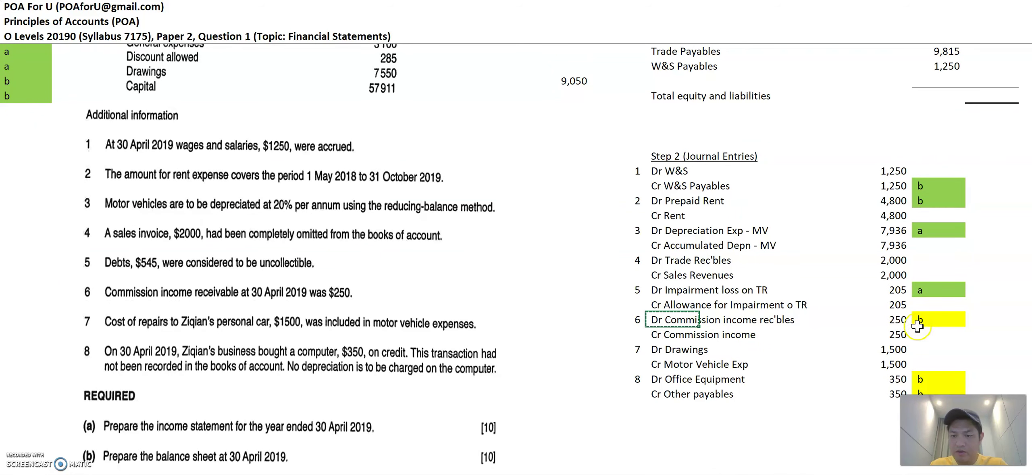
{"action": "scroll", "coordinate": [653, 184], "scroll_direction": "up", "scroll_amount": 4}
{"action": "scroll", "coordinate": [653, 184], "scroll_direction": "up", "scroll_amount": 1}
{"action": "left_click", "coordinate": [665, 158]}
{"action": "type", "text": "Dr Commission income rec'bles"}
{"action": "double_click", "coordinate": [665, 153]}
{"action": "key", "text": "BackSpace"}
{"action": "key", "text": "BackSpace"}
{"action": "key", "text": "BackSpace"}
{"action": "key", "text": "Return"}
{"action": "key", "text": "Up"}
{"action": "key", "text": "Right"}
{"action": "key", "text": "Right"}
{"action": "key", "text": "Right"}
{"action": "key", "text": "Right"}
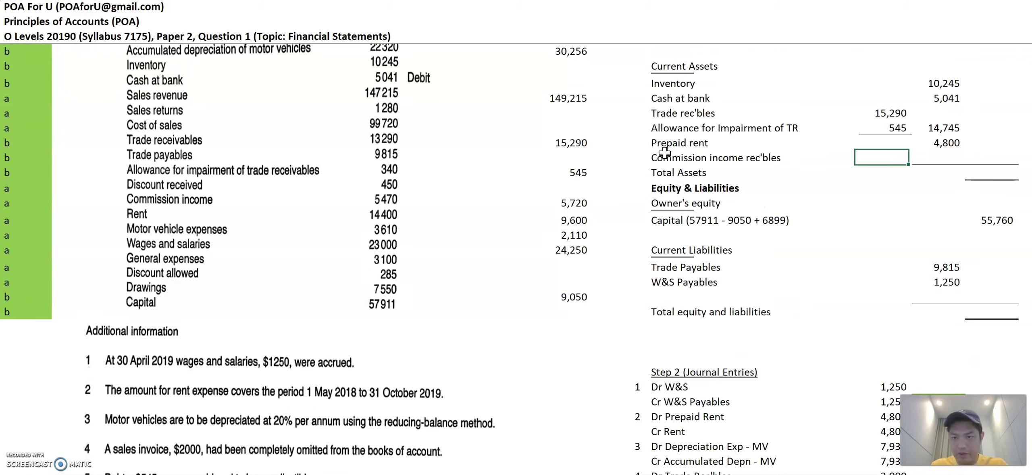
Link the commission receivable value to the 250 journal amount and colour its b tag green.
{"action": "type", "text": "="}
{"action": "scroll", "coordinate": [804, 224], "scroll_direction": "down", "scroll_amount": 6}
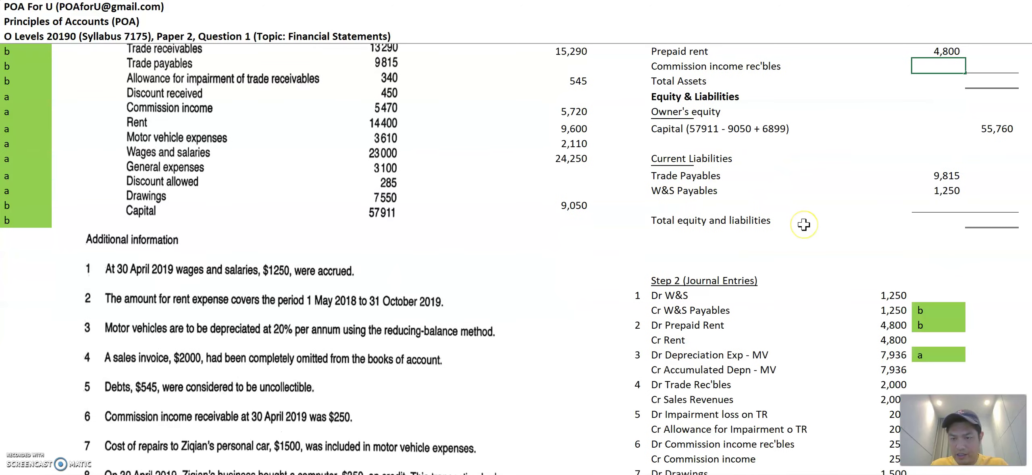
{"action": "left_click", "coordinate": [897, 260]}
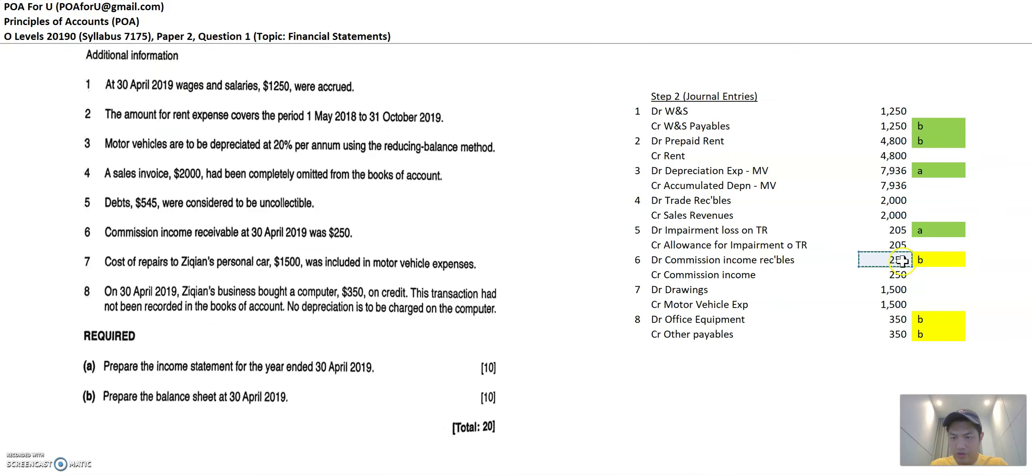
{"action": "key", "text": "Return"}
{"action": "scroll", "coordinate": [926, 313], "scroll_direction": "down", "scroll_amount": 3}
{"action": "left_click", "coordinate": [933, 271]}
{"action": "key", "text": "F4"}
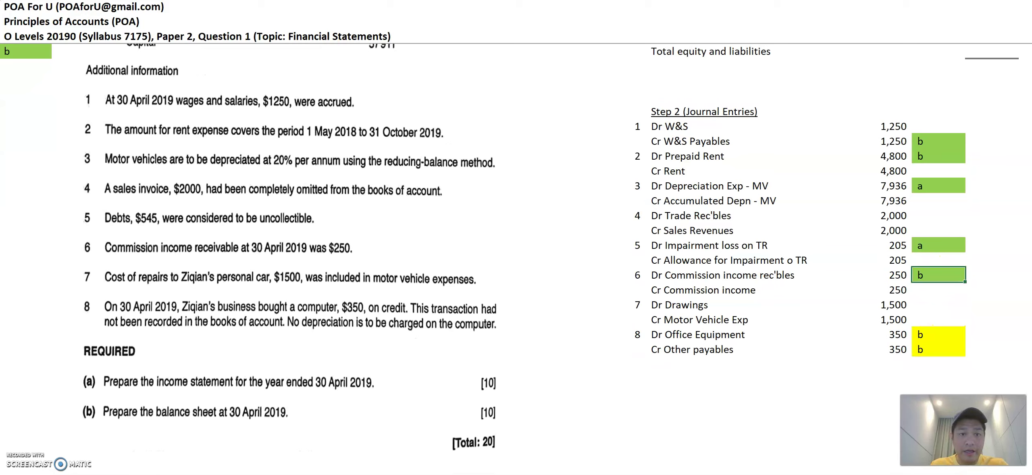
{"action": "left_click", "coordinate": [671, 335]}
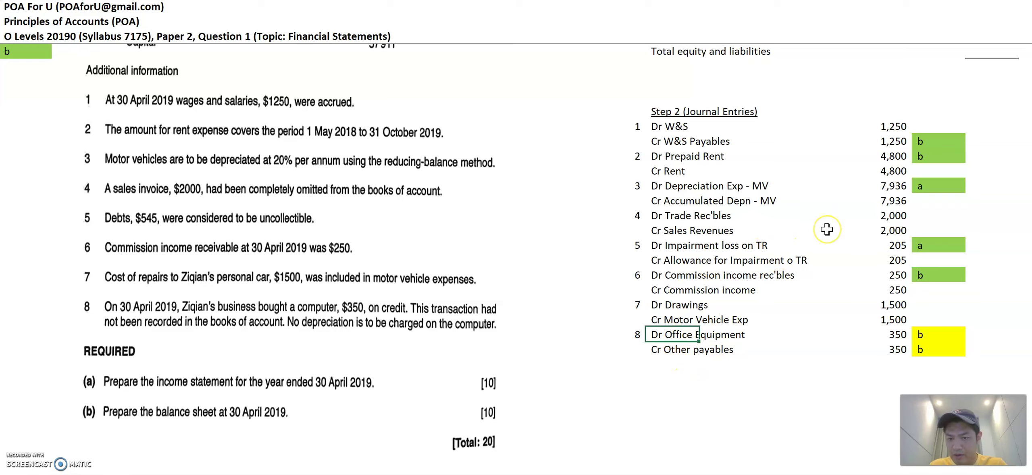
{"action": "scroll", "coordinate": [827, 229], "scroll_direction": "up", "scroll_amount": 7}
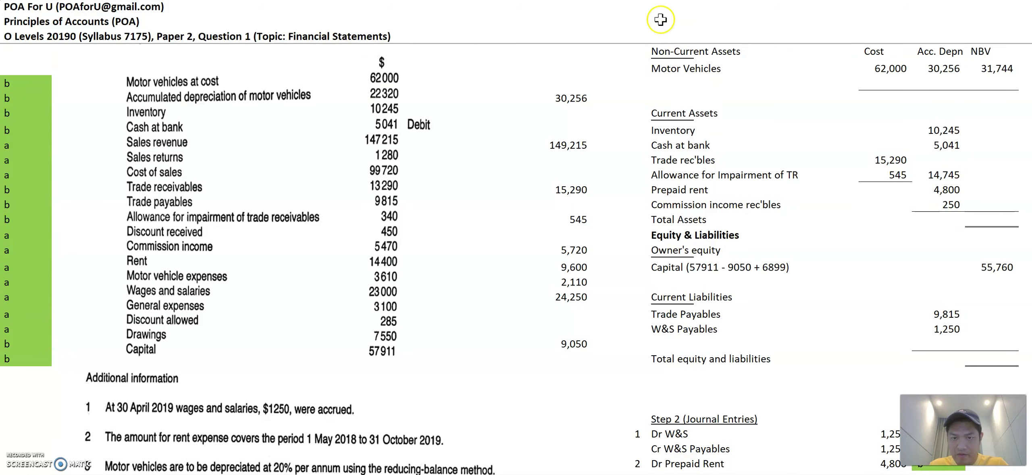
Add an Office equipment row below Motor Vehicles in Non-Current Assets.
{"action": "left_click", "coordinate": [667, 83]}
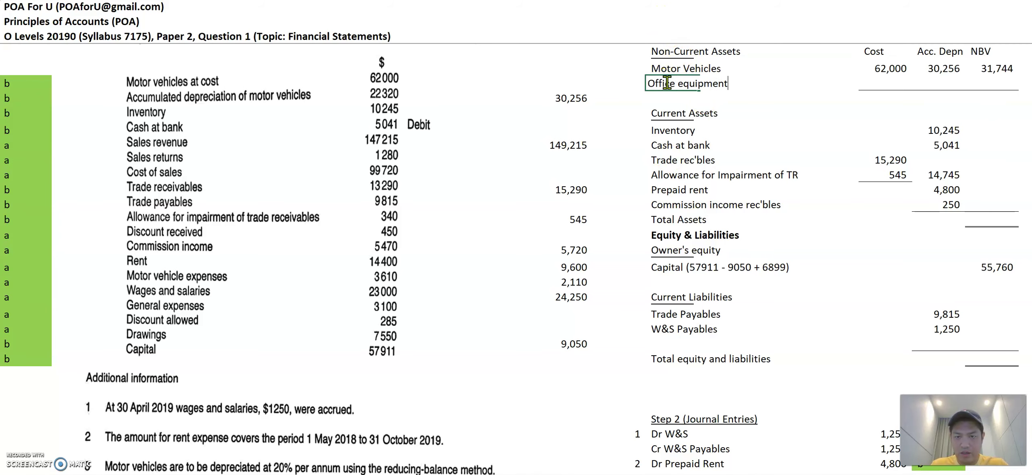
{"action": "key", "text": "Tab"}
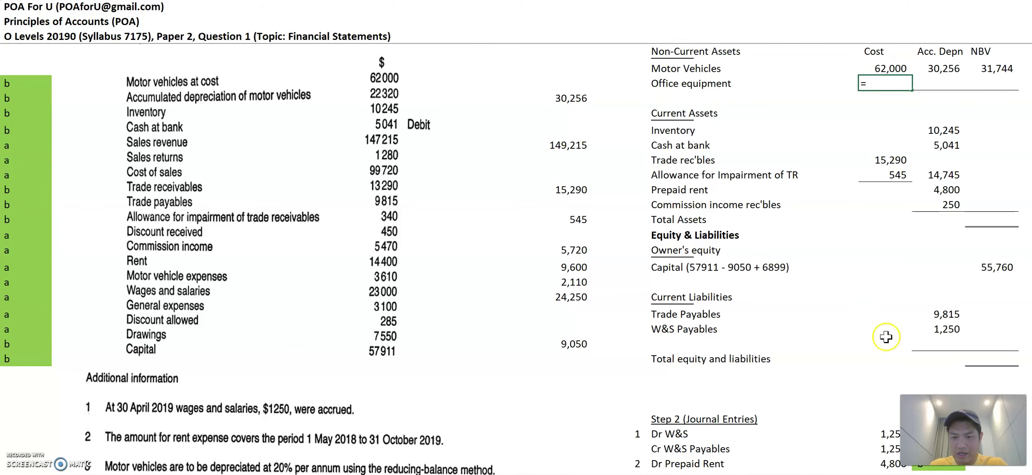
{"action": "scroll", "coordinate": [887, 329], "scroll_direction": "down", "scroll_amount": 6}
{"action": "scroll", "coordinate": [884, 337], "scroll_direction": "down", "scroll_amount": 1}
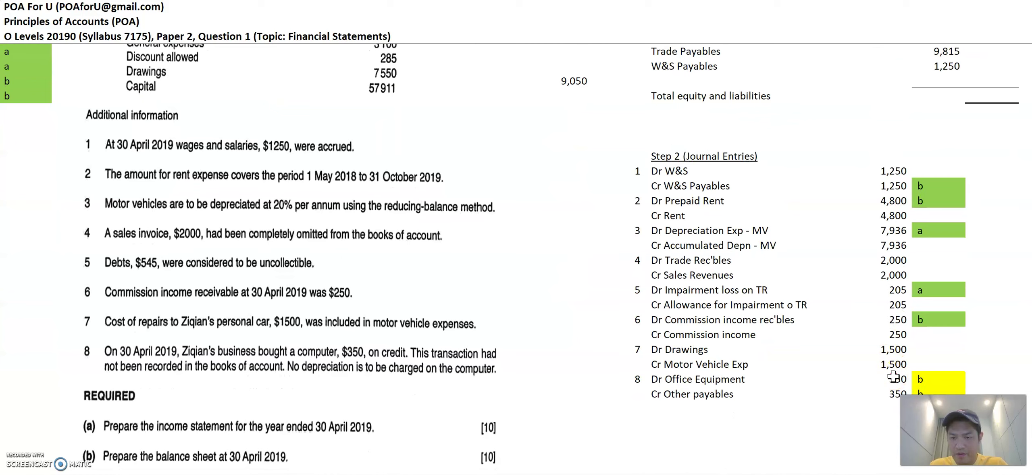
{"action": "scroll", "coordinate": [893, 377], "scroll_direction": "up", "scroll_amount": 5}
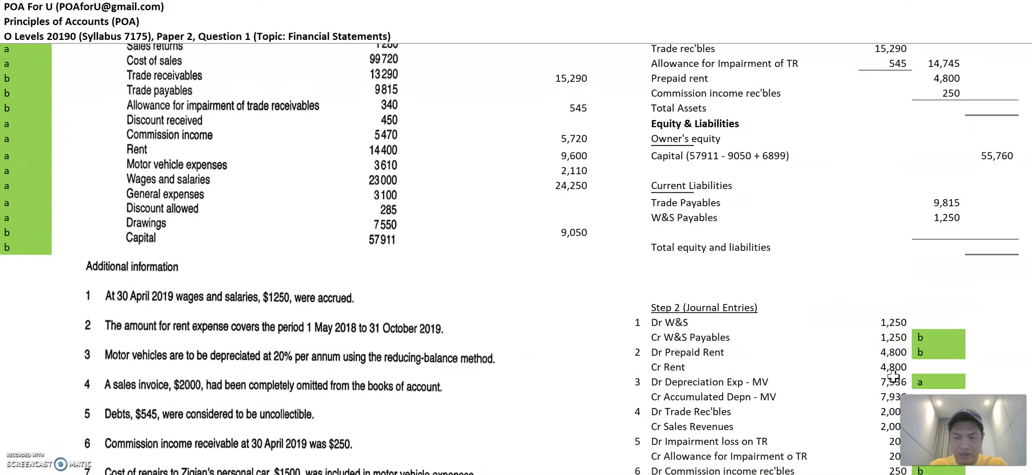
{"action": "scroll", "coordinate": [893, 376], "scroll_direction": "down", "scroll_amount": 4}
{"action": "scroll", "coordinate": [820, 318], "scroll_direction": "up", "scroll_amount": 6}
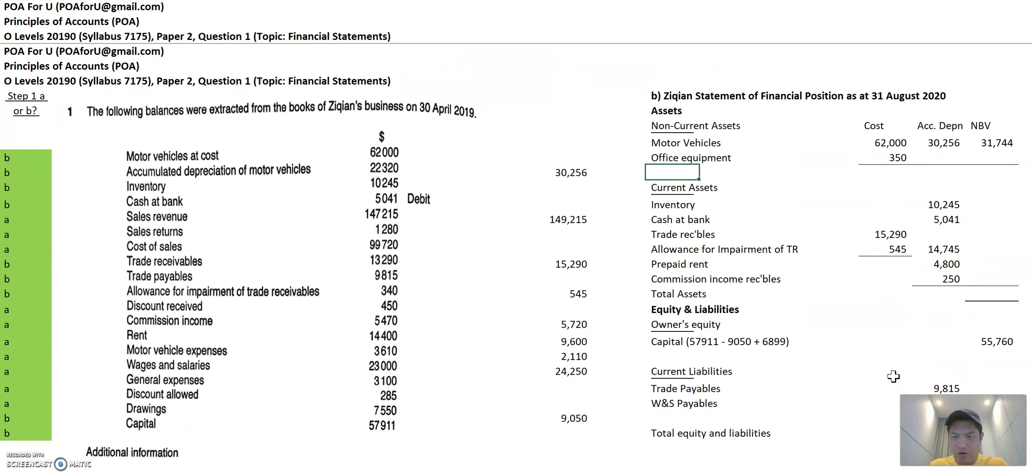
{"action": "scroll", "coordinate": [607, 371], "scroll_direction": "down", "scroll_amount": 1}
{"action": "scroll", "coordinate": [607, 371], "scroll_direction": "down", "scroll_amount": 5}
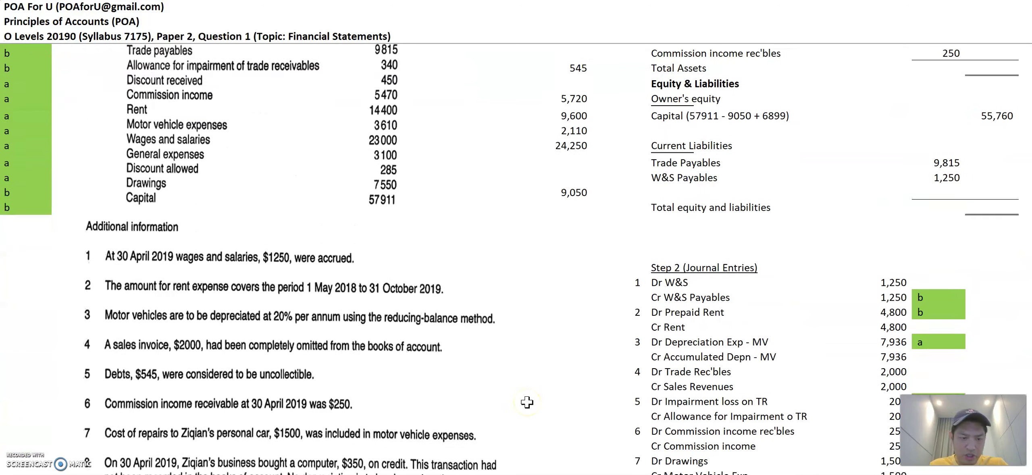
{"action": "scroll", "coordinate": [496, 284], "scroll_direction": "down", "scroll_amount": 2}
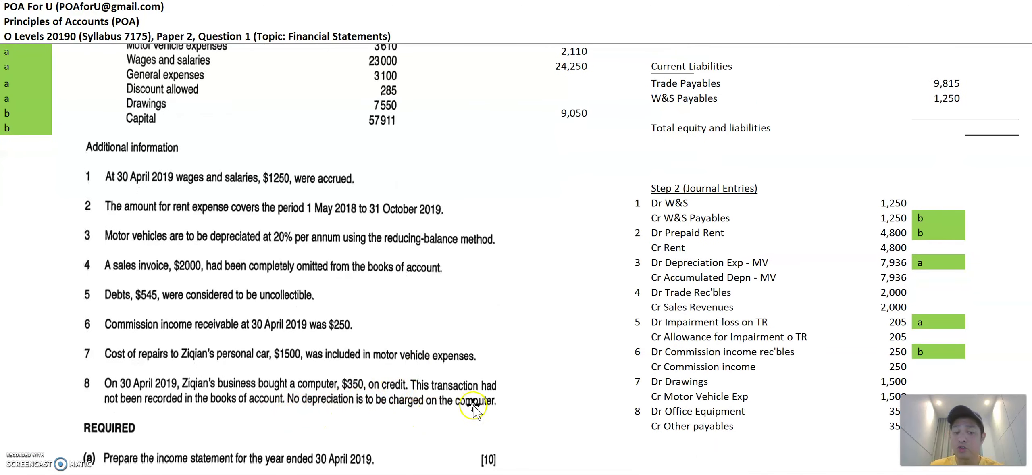
{"action": "scroll", "coordinate": [864, 284], "scroll_direction": "up", "scroll_amount": 7}
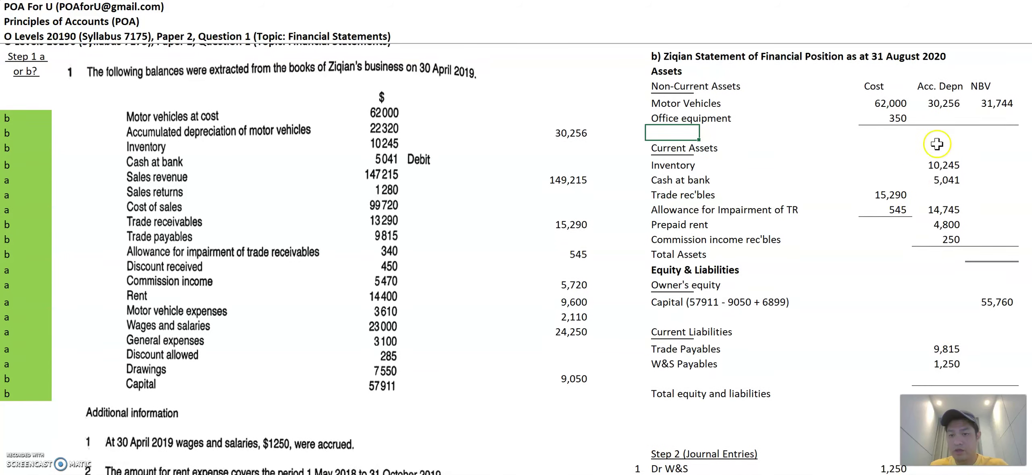
Enter Office equipment's net book value as cost minus depreciation, giving 350.
{"action": "left_click", "coordinate": [891, 113]}
{"action": "left_click", "coordinate": [942, 113]}
{"action": "key", "text": "Right"}
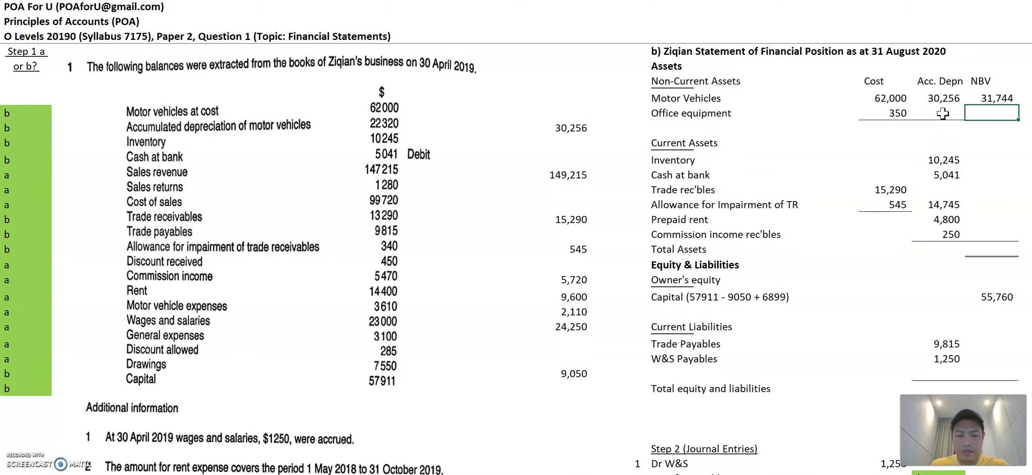
{"action": "key", "text": "Down"}
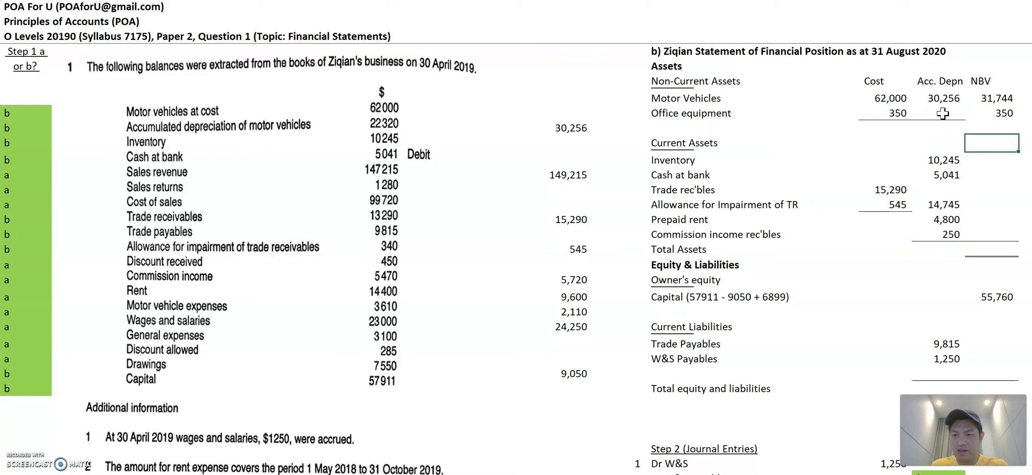
{"action": "key", "text": "Up"}
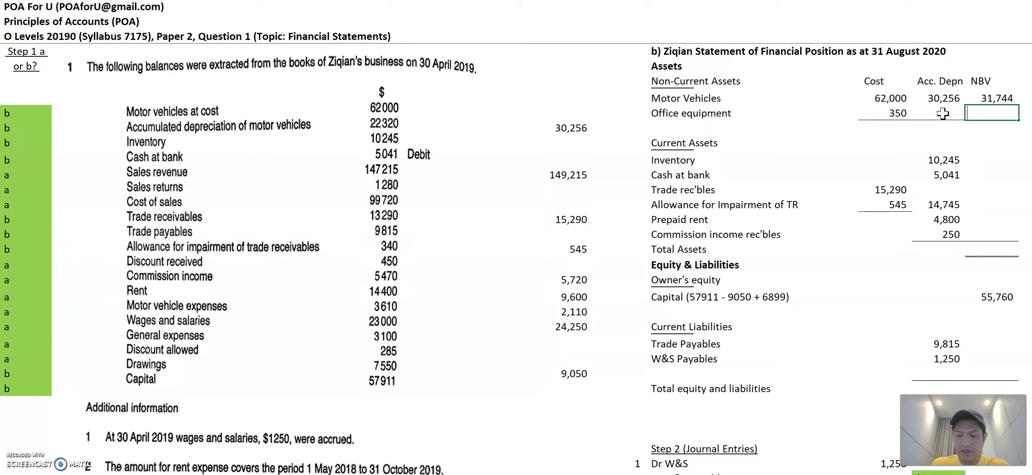
{"action": "type", "text": "="}
{"action": "key", "text": "Left"}
{"action": "key", "text": "Left"}
{"action": "type", "text": "-"}
{"action": "key", "text": "Left"}
{"action": "key", "text": "Return"}
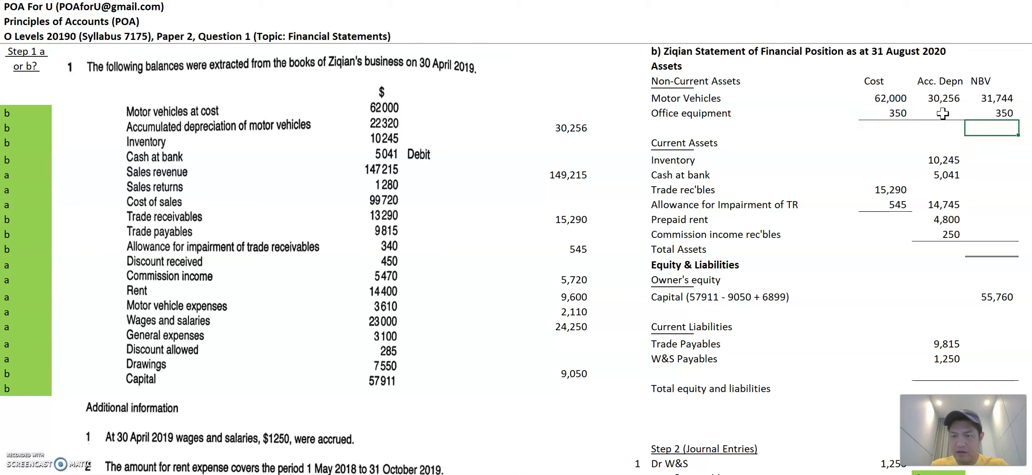
Sum 31,744 and 350 into a non-current assets total of 32,094.
{"action": "type", "text": "=sum("}
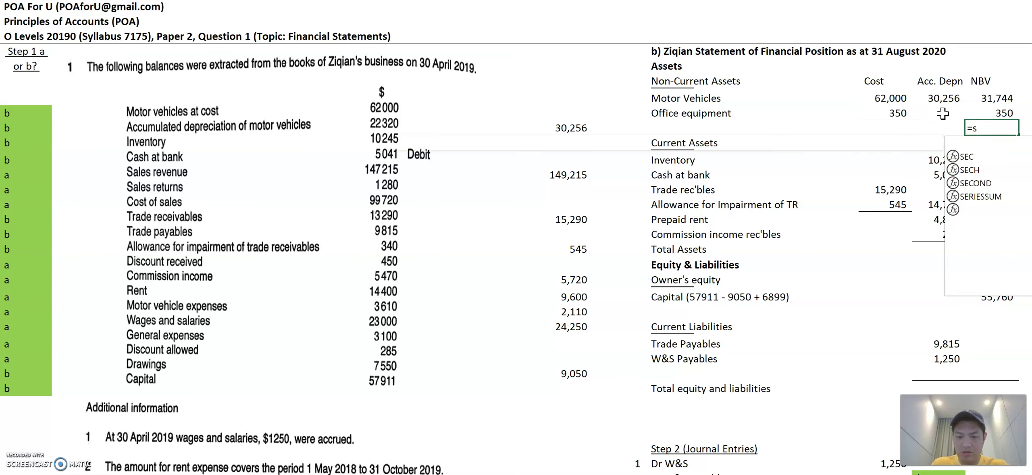
{"action": "key", "text": "Up"}
{"action": "key", "text": "shift+Up"}
{"action": "key", "text": "Return"}
{"action": "key", "text": "Down"}
{"action": "key", "text": "Down"}
{"action": "key", "text": "Down"}
{"action": "key", "text": "Down"}
{"action": "scroll", "coordinate": [942, 113], "scroll_direction": "down", "scroll_amount": 8}
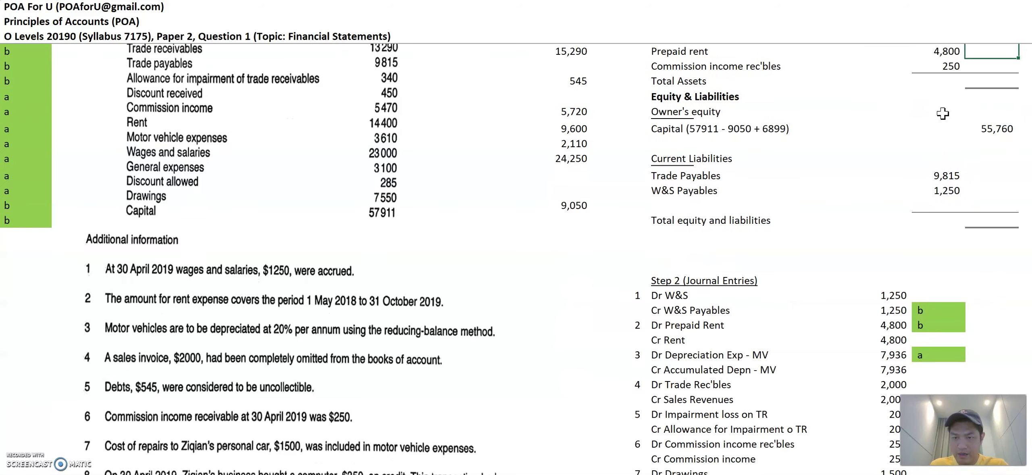
Colour the marker beside Dr Office Equipment 350 green.
{"action": "left_click", "coordinate": [924, 305]}
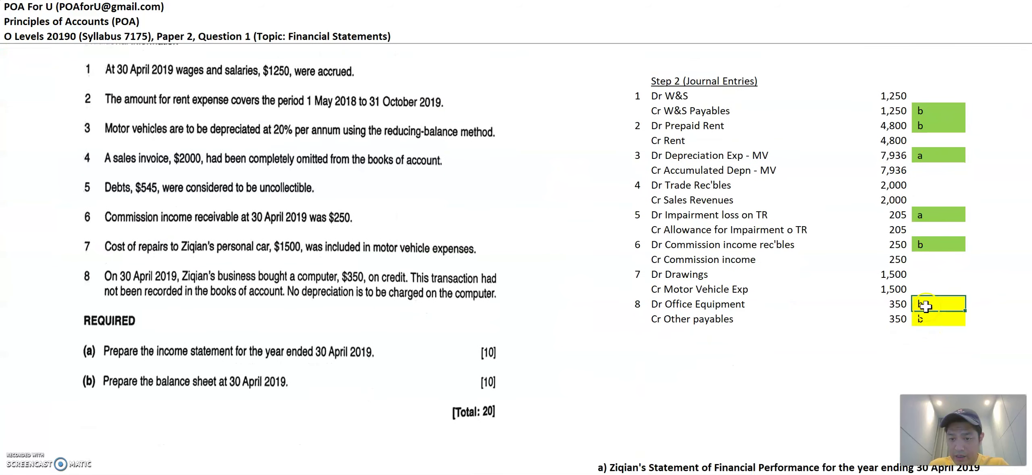
{"action": "key", "text": "F4"}
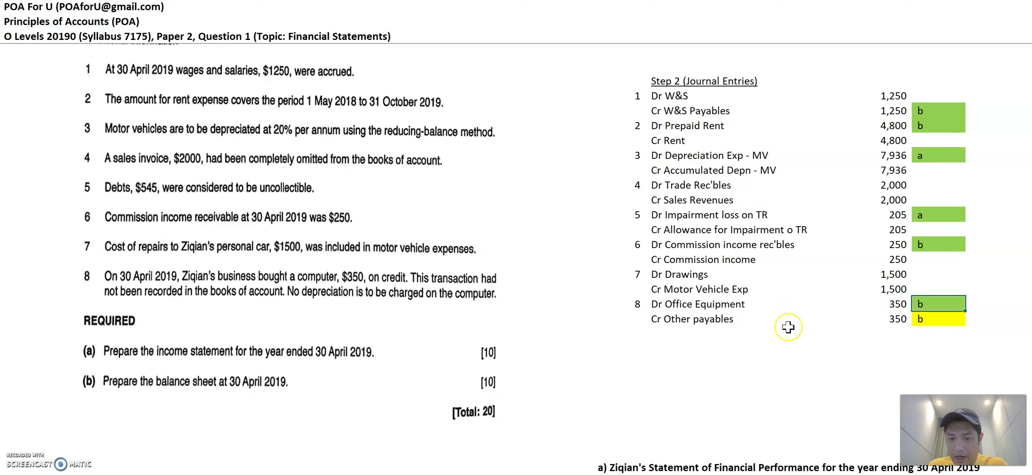
{"action": "scroll", "coordinate": [788, 326], "scroll_direction": "up", "scroll_amount": 3}
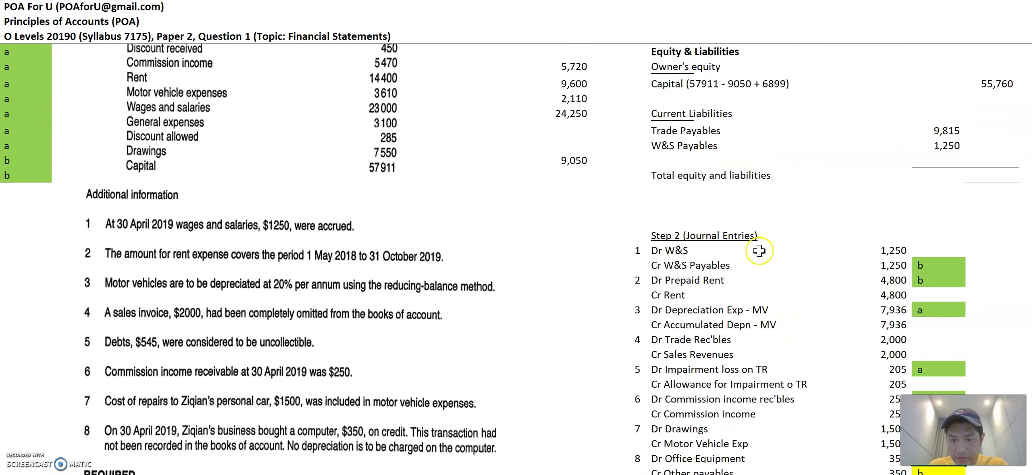
Add 'Other payables' under W&S Payables, linked to the journal's 350.
{"action": "left_click", "coordinate": [668, 158]}
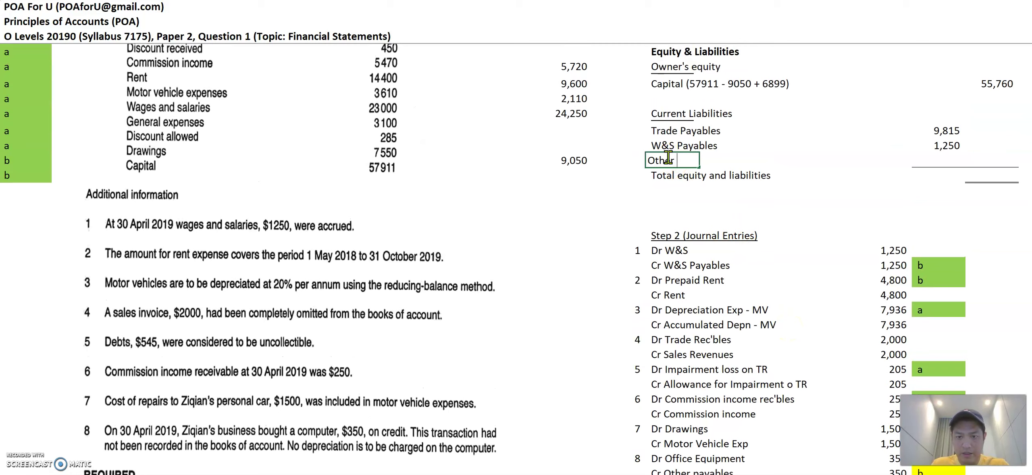
{"action": "type", "text": "Other payables"}
{"action": "key", "text": "Right"}
{"action": "key", "text": "Right"}
{"action": "key", "text": "Right"}
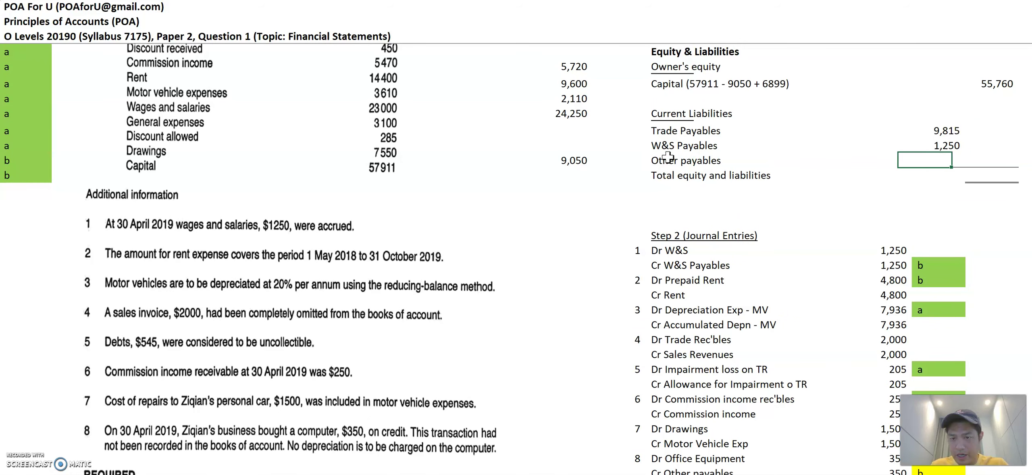
{"action": "scroll", "coordinate": [848, 310], "scroll_direction": "down", "scroll_amount": 3}
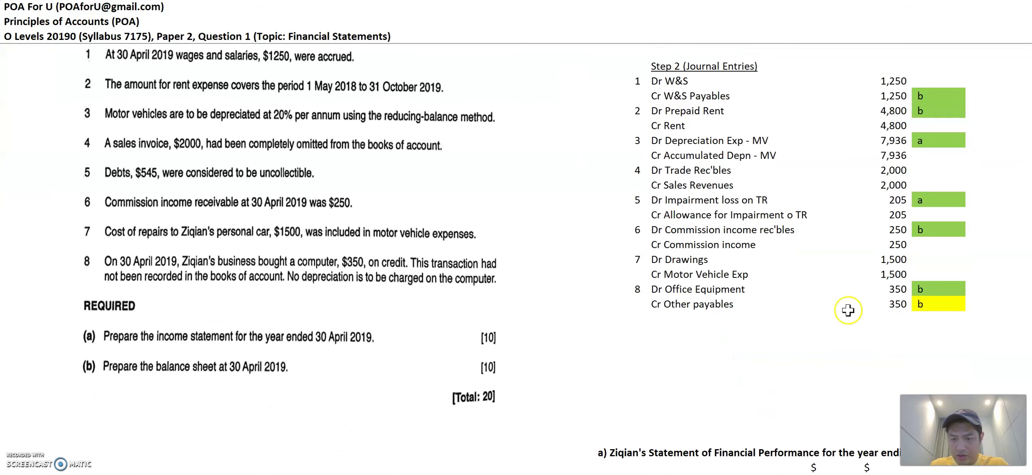
{"action": "left_click", "coordinate": [895, 303]}
{"action": "key", "text": "Return"}
{"action": "left_click", "coordinate": [945, 347]}
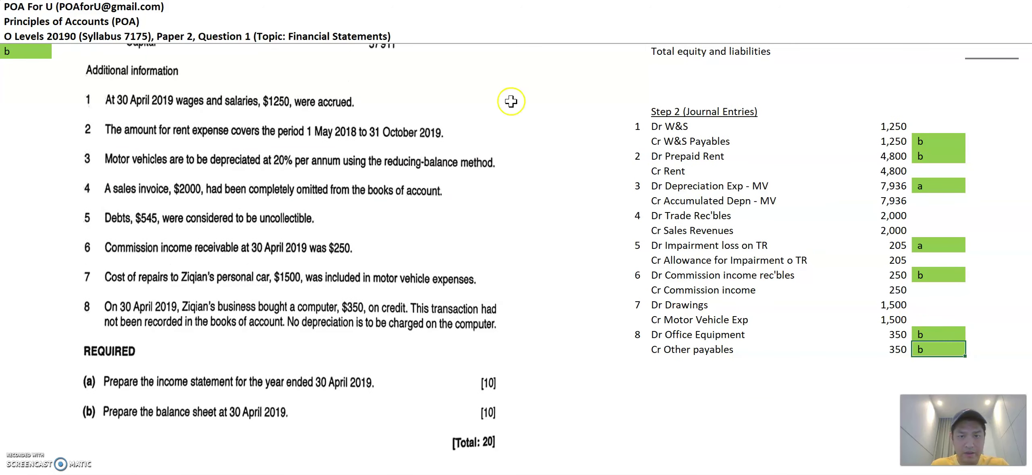
{"action": "scroll", "coordinate": [804, 224], "scroll_direction": "up", "scroll_amount": 6}
Sum the current assets from Inventory to Commission income rec'bles, giving 35,081.
{"action": "scroll", "coordinate": [803, 225], "scroll_direction": "up", "scroll_amount": 1}
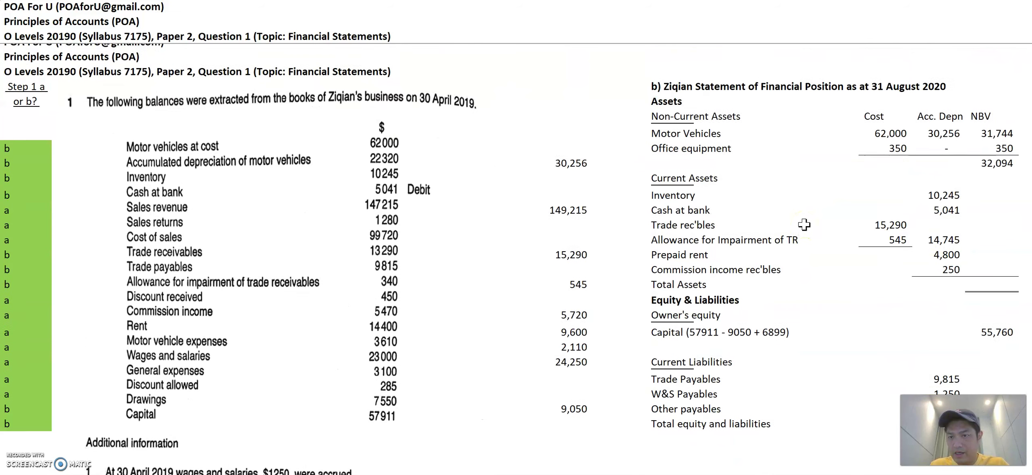
{"action": "left_click", "coordinate": [989, 257]}
{"action": "left_click", "coordinate": [989, 230]}
{"action": "type", "text": "=sum("}
{"action": "key", "text": "Left"}
{"action": "key", "text": "shift+Up"}
{"action": "key", "text": "shift+Up"}
{"action": "key", "text": "shift+Up"}
{"action": "key", "text": "shift+Up"}
{"action": "key", "text": "shift+Up"}
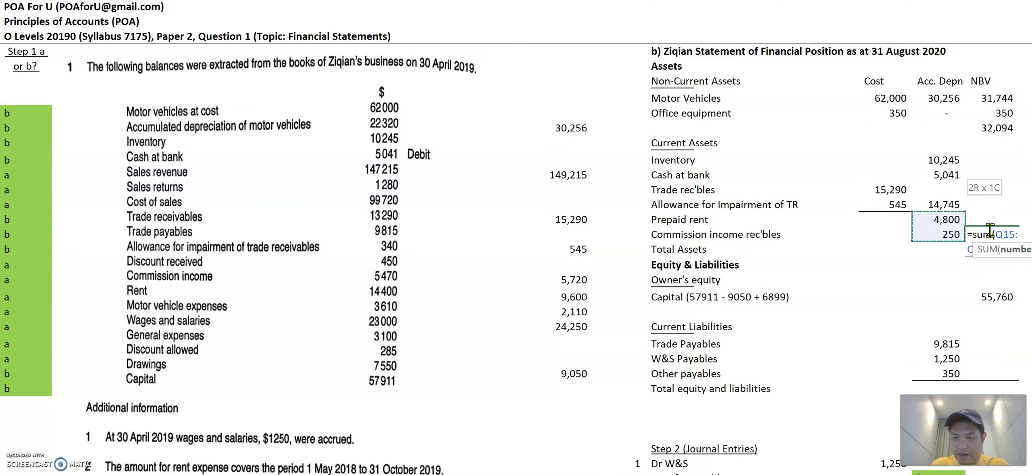
{"action": "key", "text": "Return"}
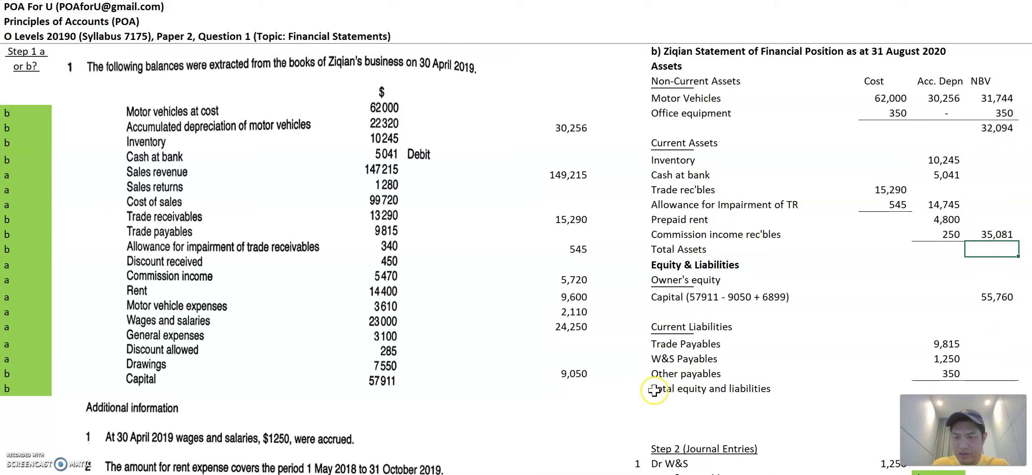
Set Total Assets to current assets plus non-current assets, 67,175.
{"action": "type", "text": "="}
{"action": "key", "text": "Up"}
{"action": "type", "text": "+"}
{"action": "key", "text": "Up"}
{"action": "key", "text": "Up"}
{"action": "key", "text": "Up"}
{"action": "key", "text": "Up"}
{"action": "key", "text": "Up"}
{"action": "key", "text": "Up"}
{"action": "key", "text": "Up"}
{"action": "key", "text": "Up"}
{"action": "key", "text": "Return"}
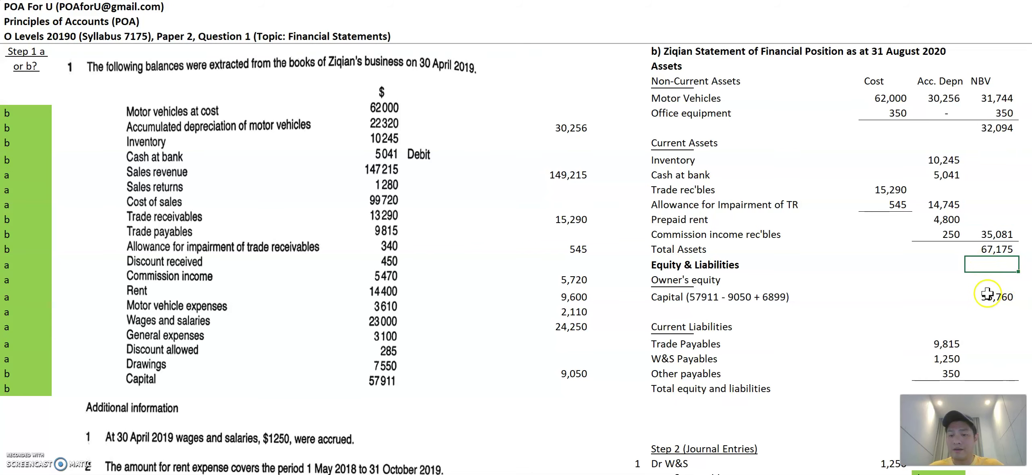
Sum the current liabilities from Trade Payables to Other payables, giving 11,415.
{"action": "scroll", "coordinate": [990, 299], "scroll_direction": "down", "scroll_amount": 1}
{"action": "left_click", "coordinate": [923, 208]}
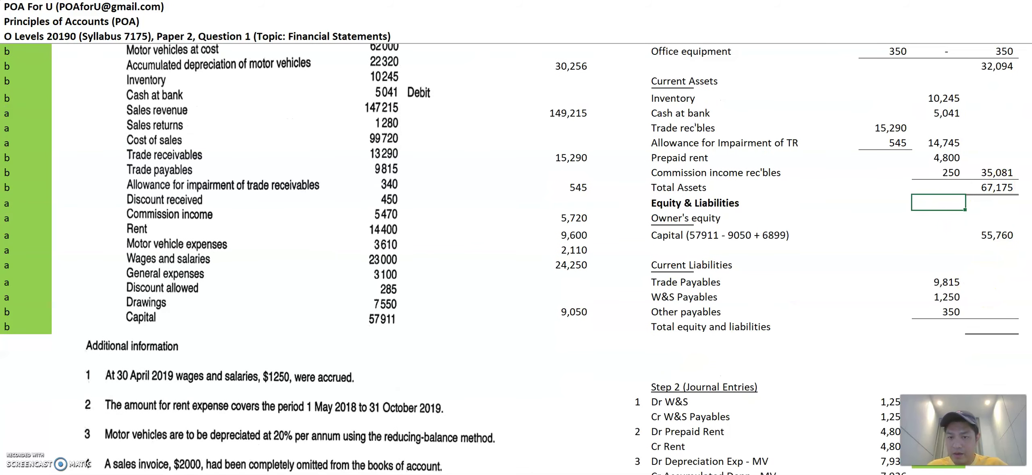
{"action": "left_click", "coordinate": [989, 310]}
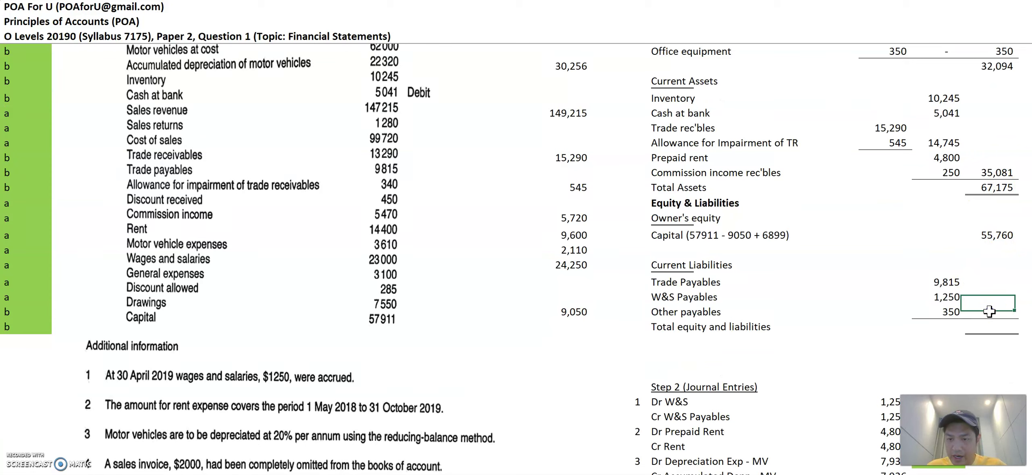
{"action": "type", "text": "=sum("}
{"action": "key", "text": "Left"}
{"action": "key", "text": "shift+Up"}
{"action": "key", "text": "shift+Up"}
{"action": "key", "text": "Return"}
Set Total equity and liabilities to 11,415 plus Capital 55,760, giving 67,175.
{"action": "type", "text": "="}
{"action": "key", "text": "Up"}
{"action": "type", "text": "+"}
{"action": "key", "text": "Up"}
{"action": "key", "text": "Up"}
{"action": "key", "text": "Up"}
{"action": "key", "text": "Up"}
{"action": "key", "text": "Up"}
{"action": "key", "text": "Up"}
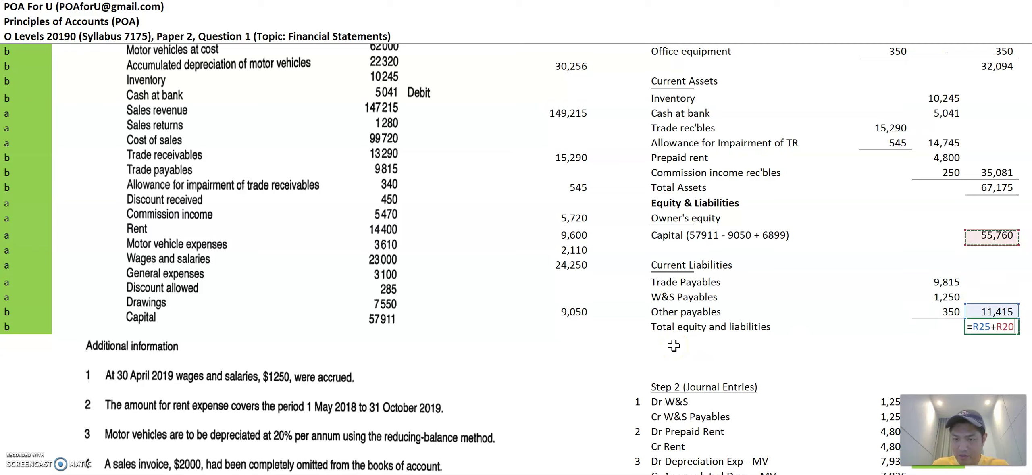
{"action": "key", "text": "Return"}
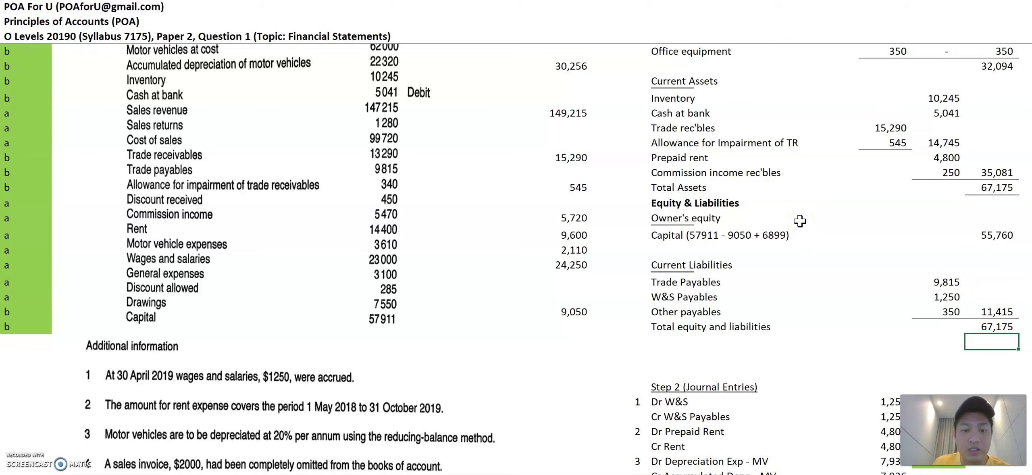
{"action": "scroll", "coordinate": [800, 220], "scroll_direction": "up", "scroll_amount": 3}
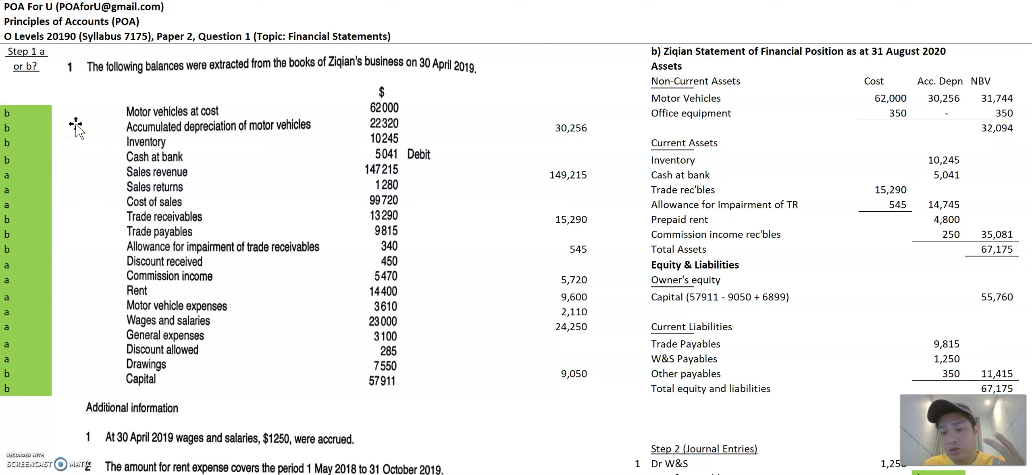
{"action": "left_click", "coordinate": [16, 175]}
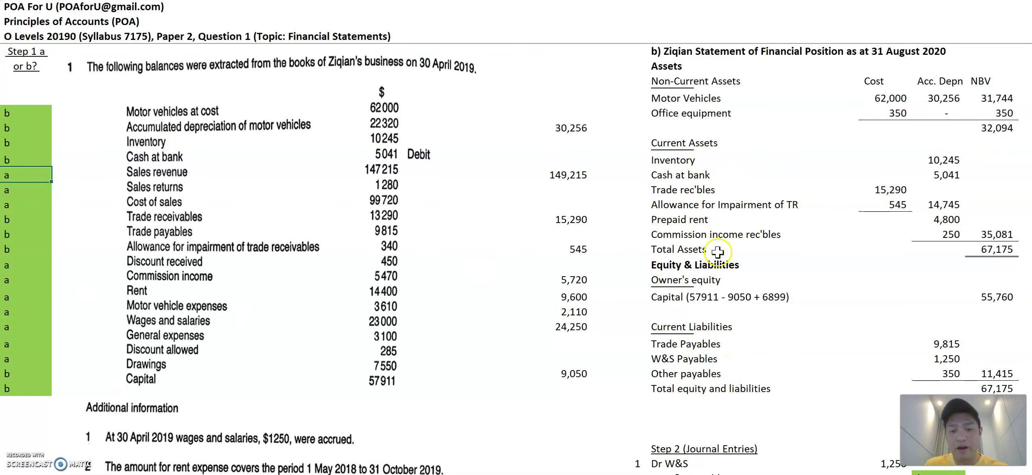
{"action": "scroll", "coordinate": [717, 251], "scroll_direction": "down", "scroll_amount": 6}
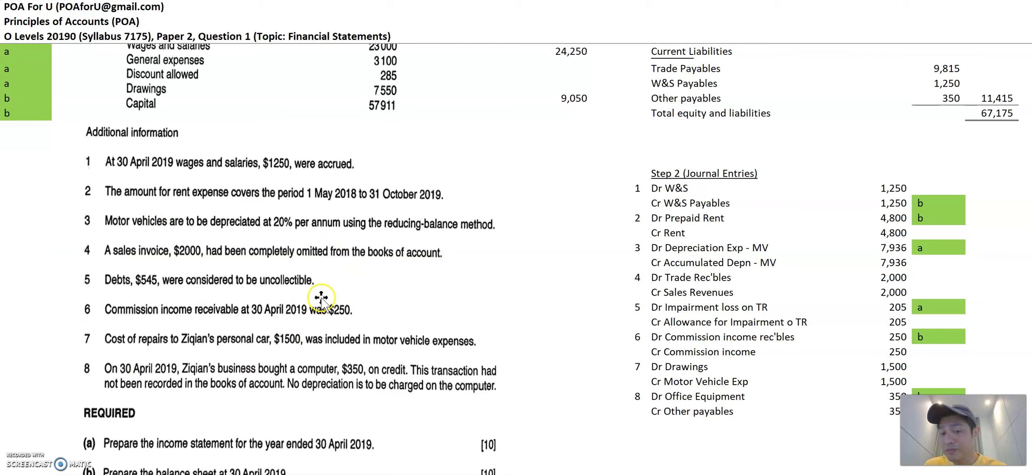
{"action": "scroll", "coordinate": [862, 207], "scroll_direction": "up", "scroll_amount": 6}
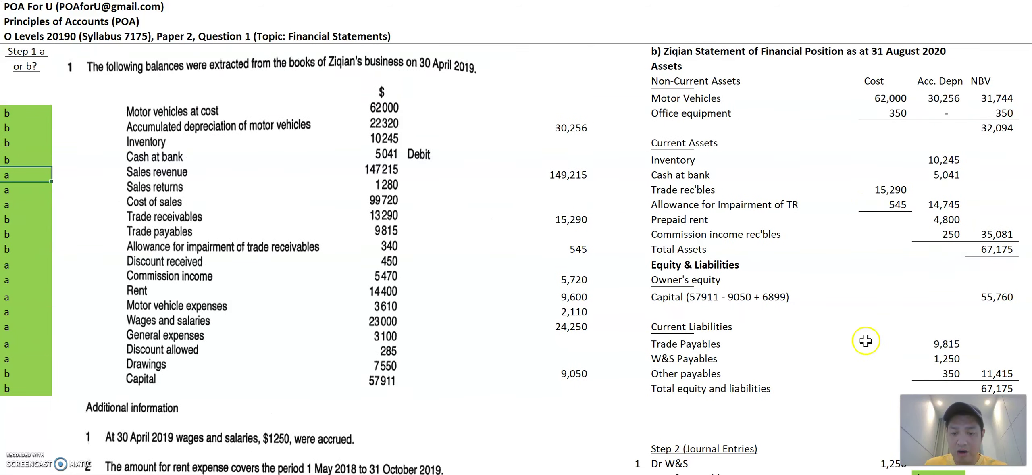
{"action": "scroll", "coordinate": [866, 338], "scroll_direction": "down", "scroll_amount": 2}
{"action": "scroll", "coordinate": [585, 191], "scroll_direction": "up", "scroll_amount": 2}
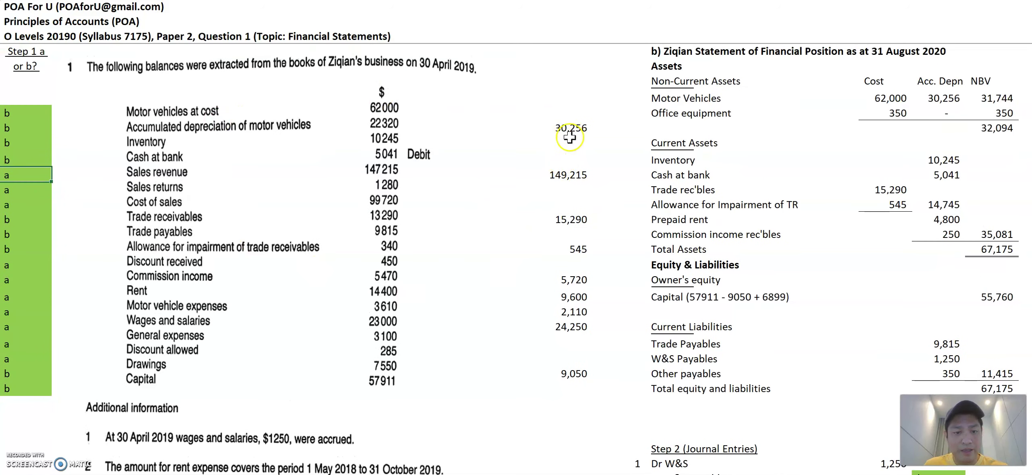
{"action": "scroll", "coordinate": [569, 304], "scroll_direction": "down", "scroll_amount": 6}
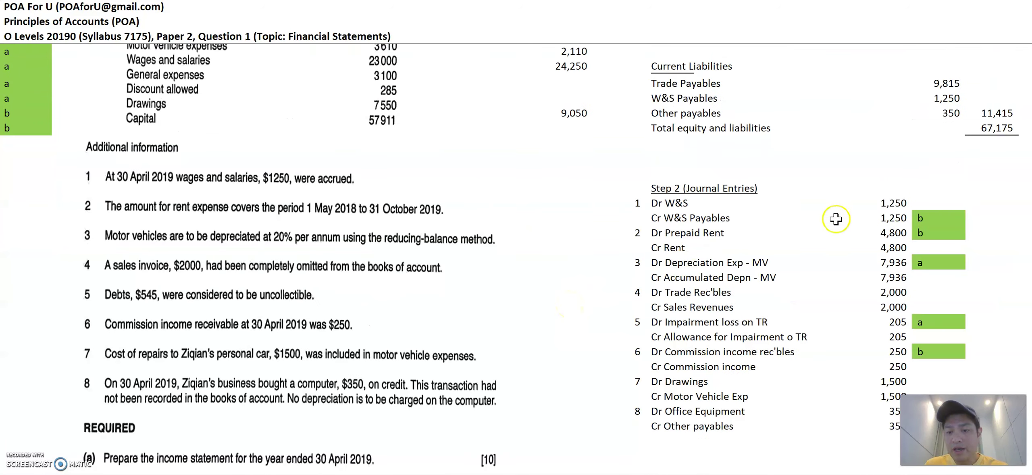